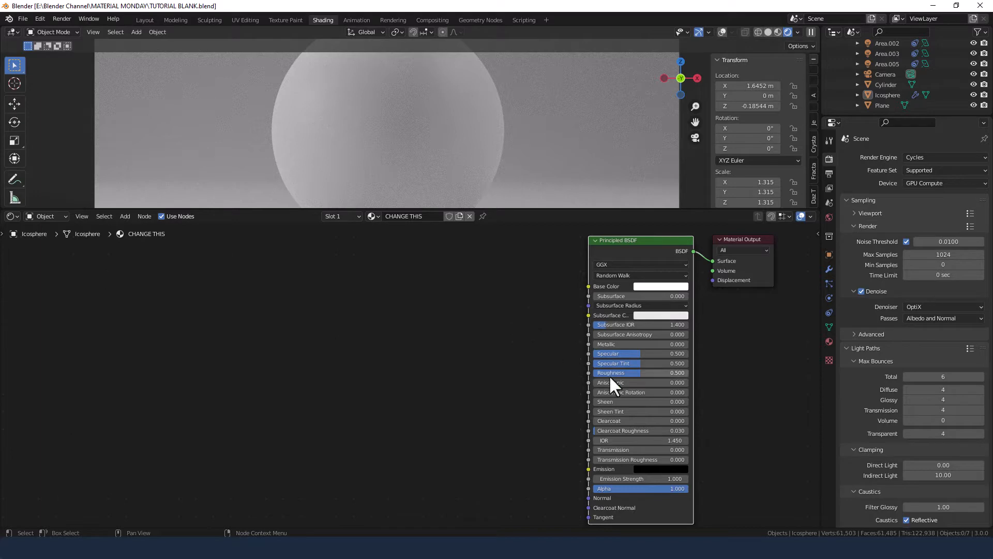
- Set the Principled BSDF's Subsurface to 1 and its subsurface method to Christensen-Burley
{"action": "scroll", "coordinate": [557, 369], "scroll_direction": "up", "scroll_amount": 1}
{"action": "middle_click_drag", "start_coordinate": [556, 369], "coordinate": [434, 342]}
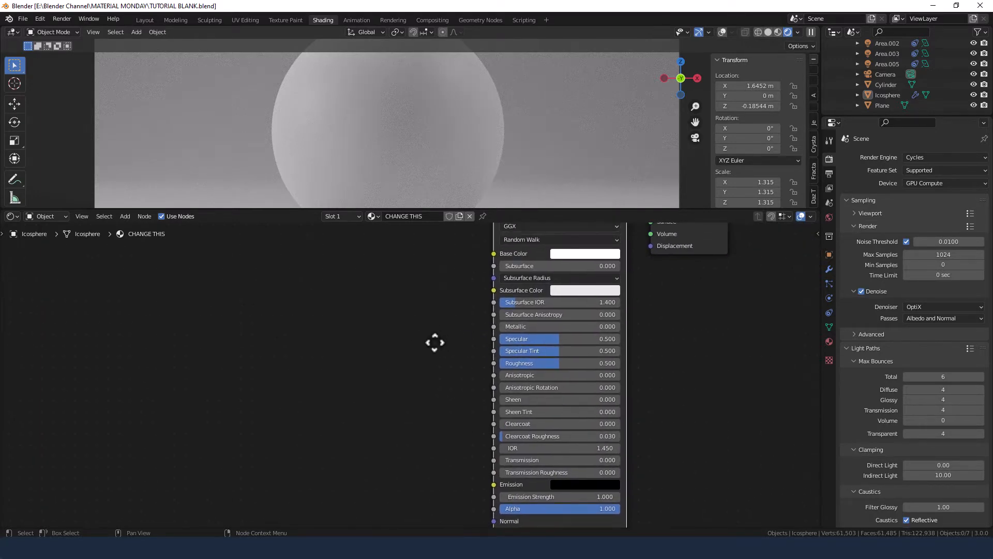
{"action": "left_click", "coordinate": [544, 264]}
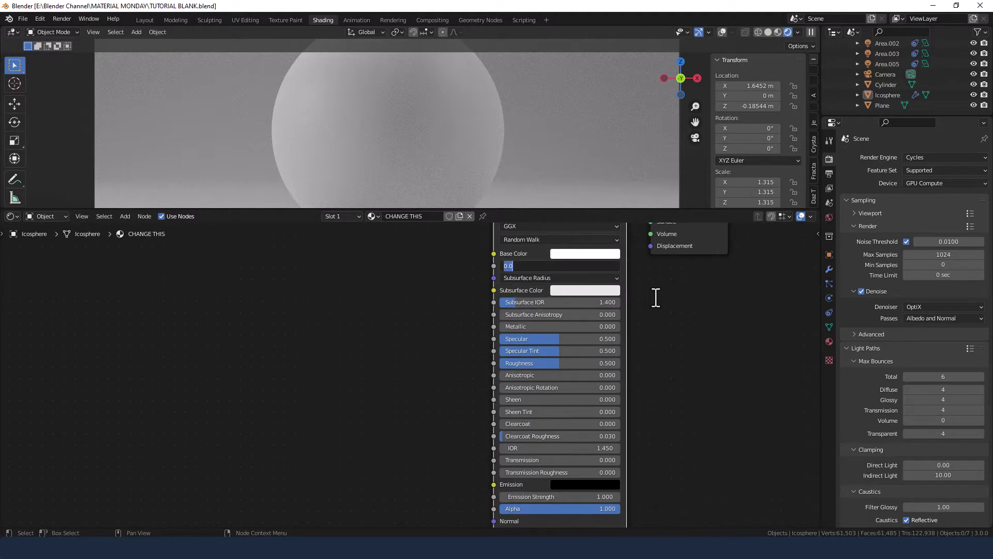
{"action": "type", "text": "1"}
{"action": "key", "text": "Return"}
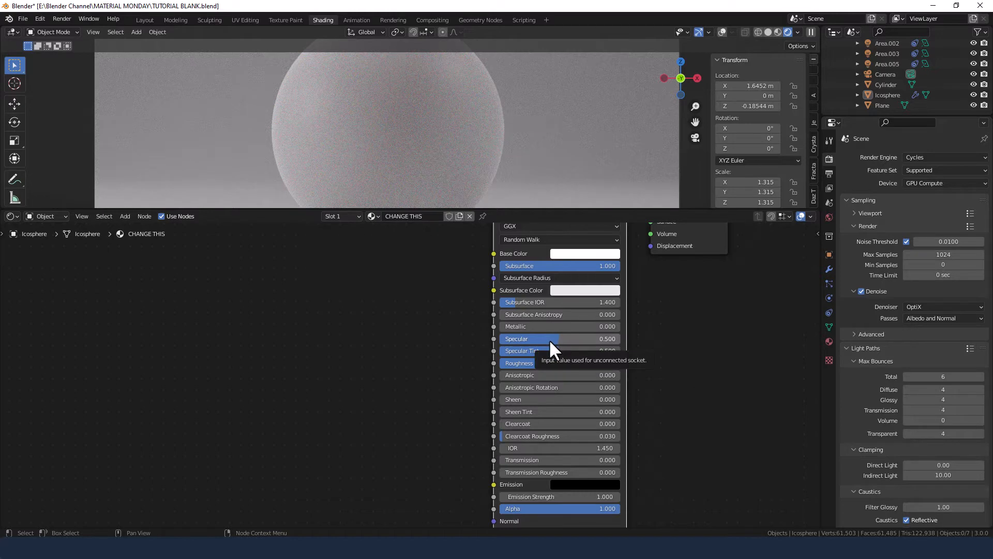
{"action": "left_click", "coordinate": [527, 239]}
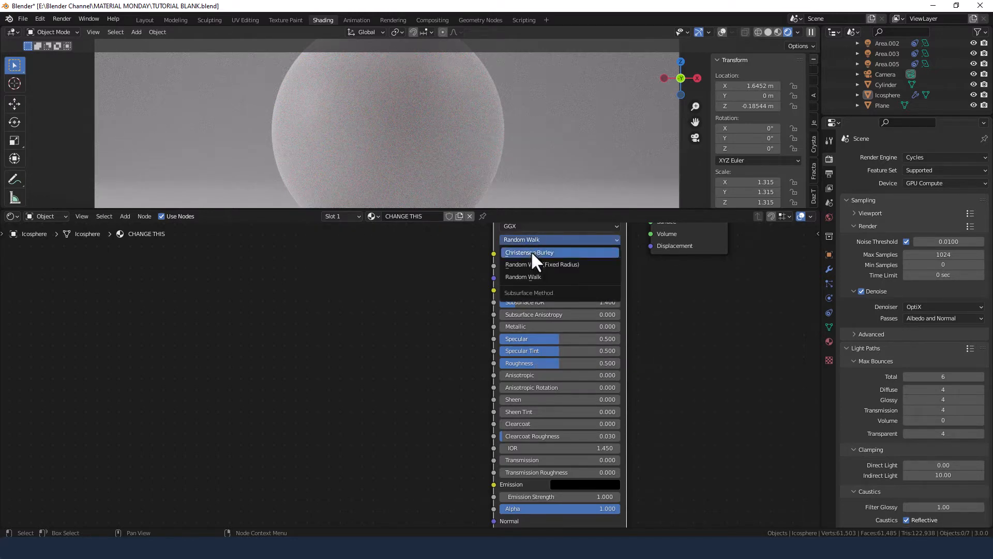
{"action": "left_click", "coordinate": [536, 253]}
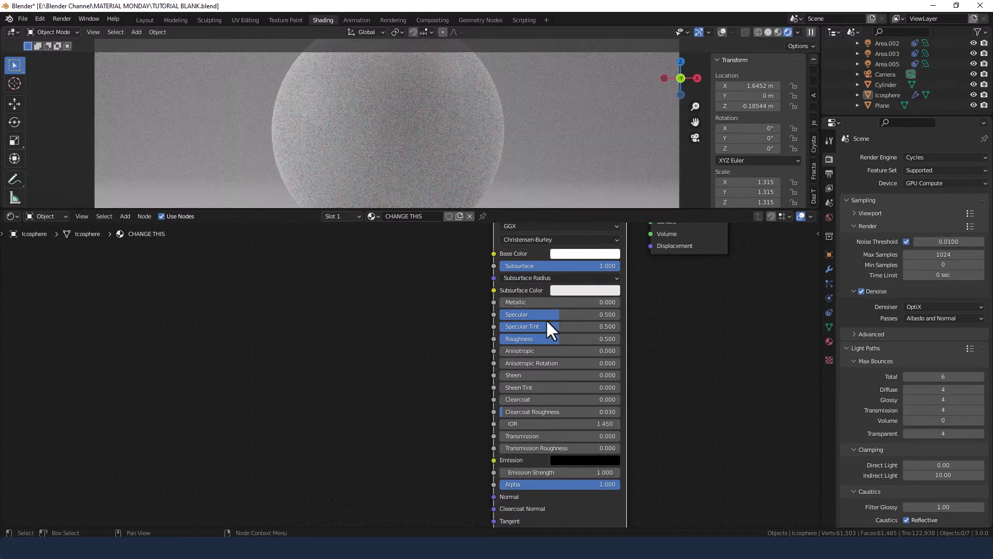
- Set the Principled BSDF's Specular to 0.75 and its Roughness to 0.4
{"action": "left_click", "coordinate": [544, 316]}
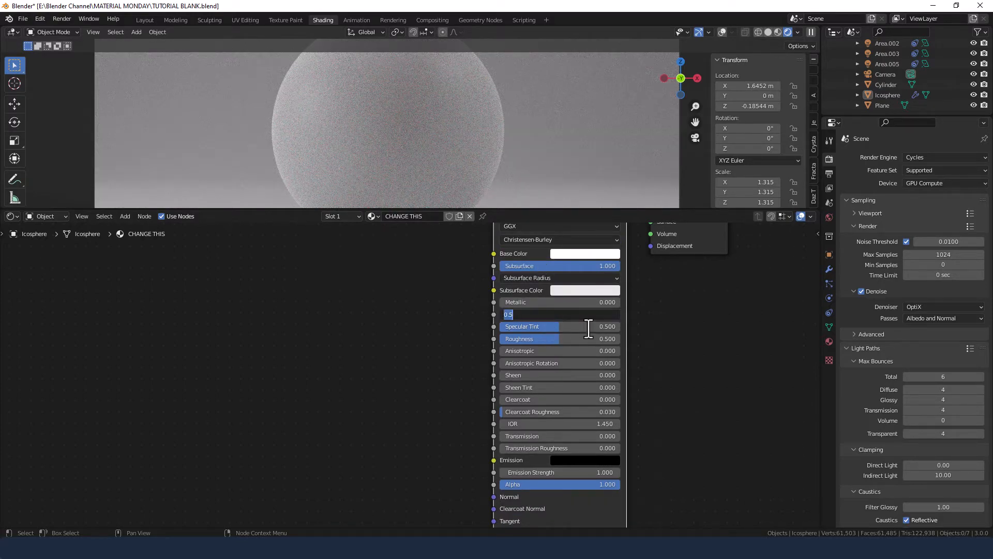
{"action": "type", "text": ".75"}
{"action": "key", "text": "Tab"}
{"action": "key", "text": "Tab"}
{"action": "type", "text": ".4"}
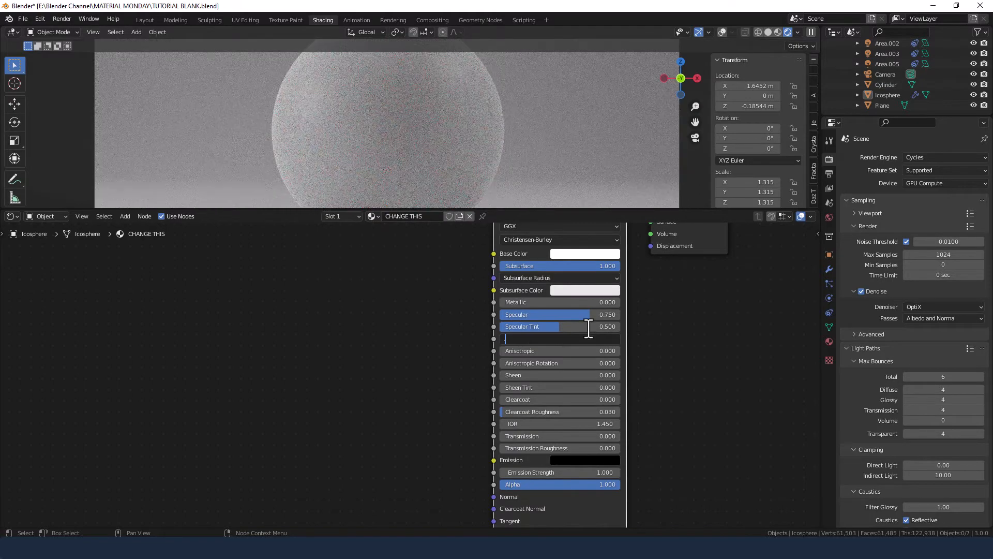
{"action": "key", "text": "Tab"}
- Set the Principled BSDF's Clearcoat to 0.5 and its Clearcoat Roughness to 0.35
{"action": "key", "text": "Tab"}
{"action": "key", "text": "Tab"}
{"action": "key", "text": "Tab"}
{"action": "key", "text": "Tab"}
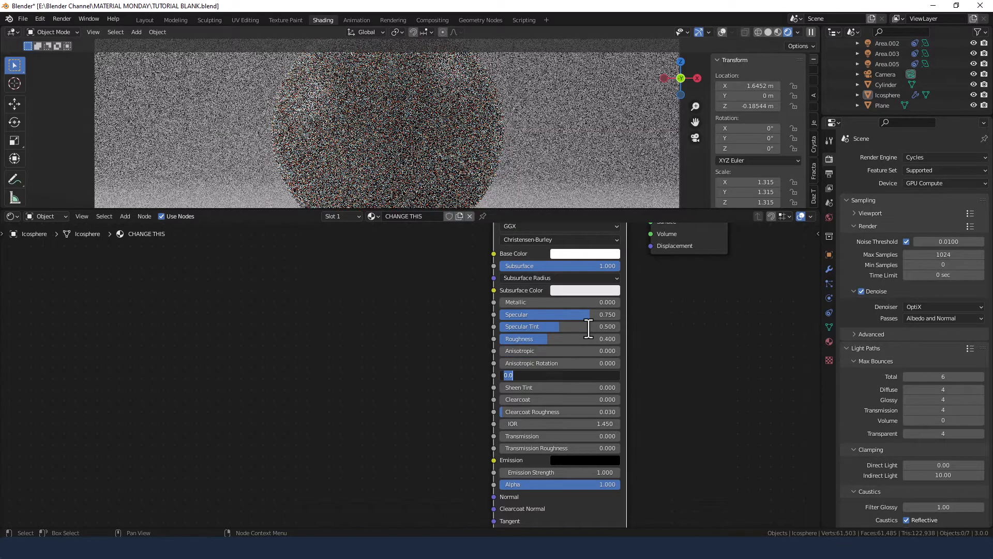
{"action": "type", "text": ".5"}
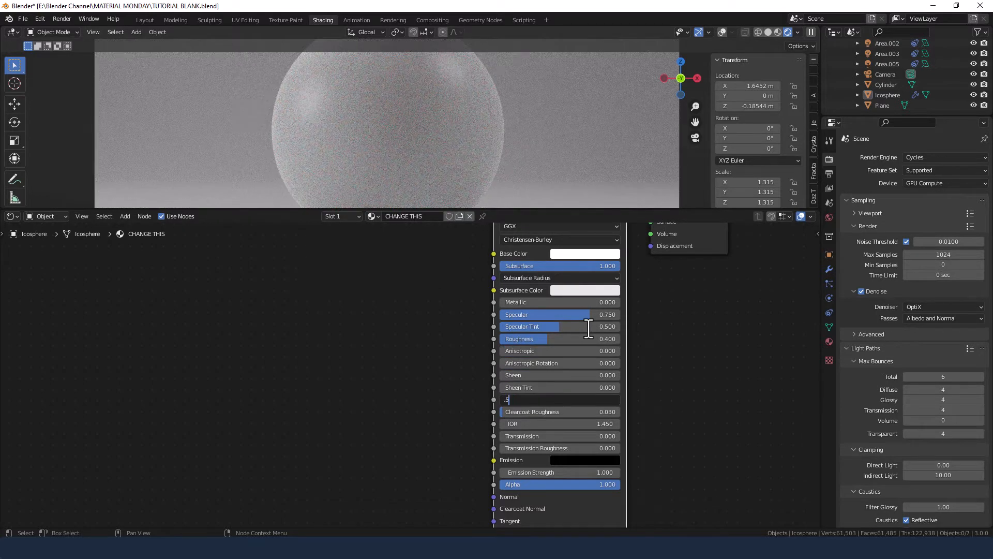
{"action": "key", "text": "Tab"}
{"action": "type", "text": ".3"}
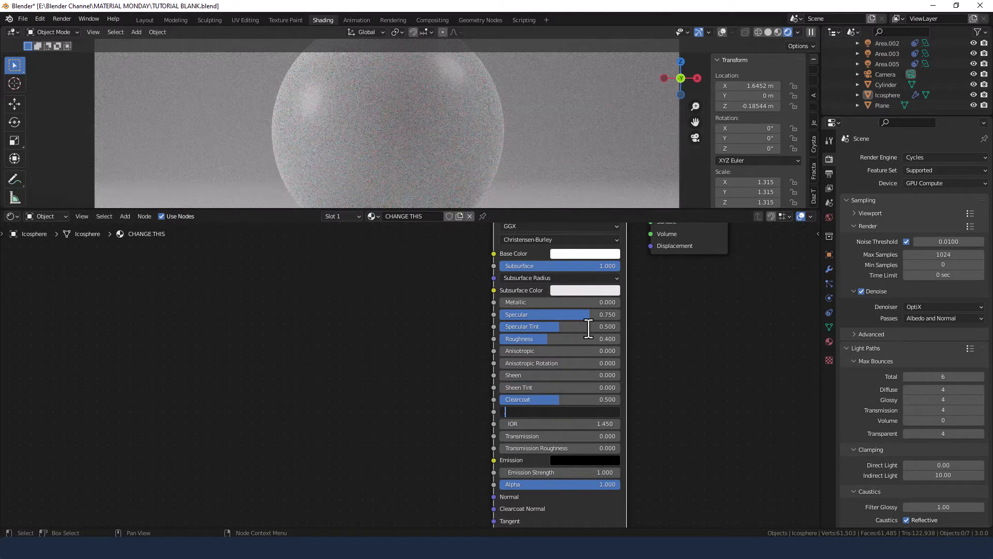
{"action": "type", "text": "5"}
{"action": "key", "text": "Return"}
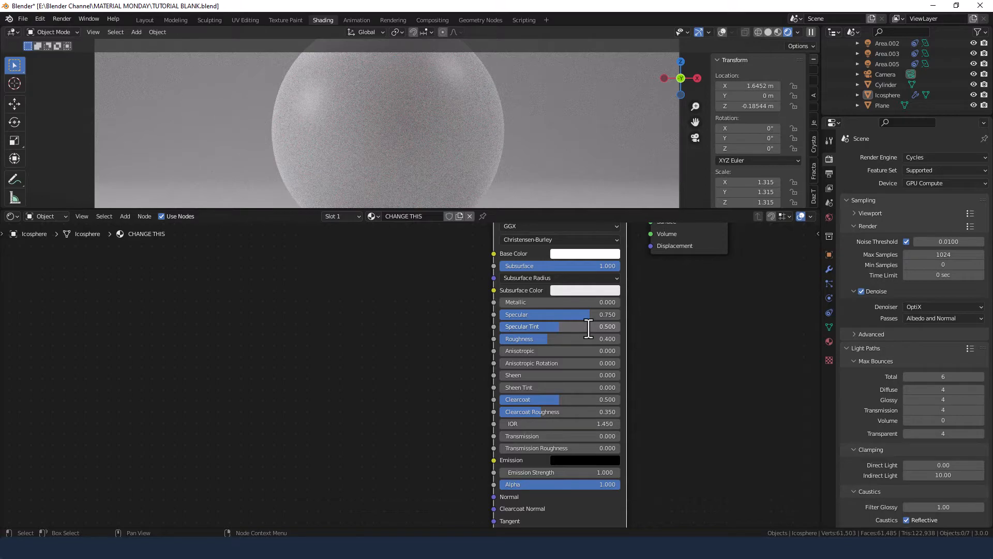
- Set the Principled BSDF's Alpha to 0.9
{"action": "left_click", "coordinate": [607, 484]}
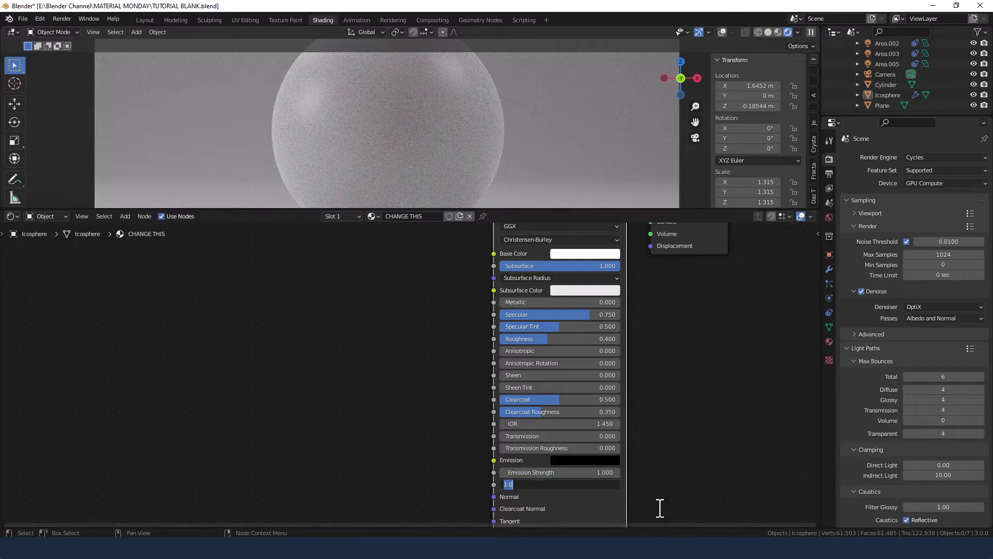
{"action": "type", "text": ".9"}
{"action": "key", "text": "Return"}
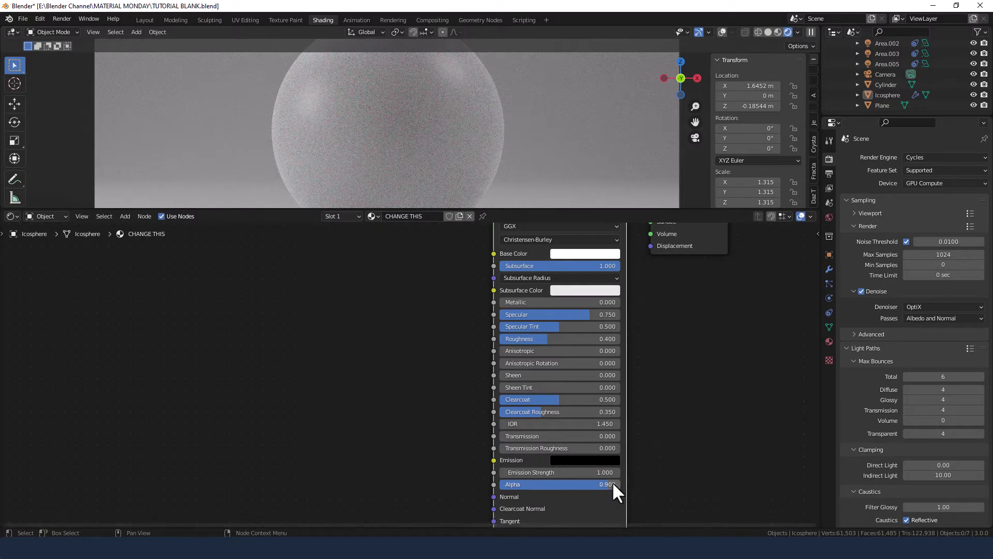
- Add a Bump node beside the Principled BSDF and connect its Normal output to the shader's Normal input
{"action": "scroll", "coordinate": [430, 345], "scroll_direction": "down", "scroll_amount": 1}
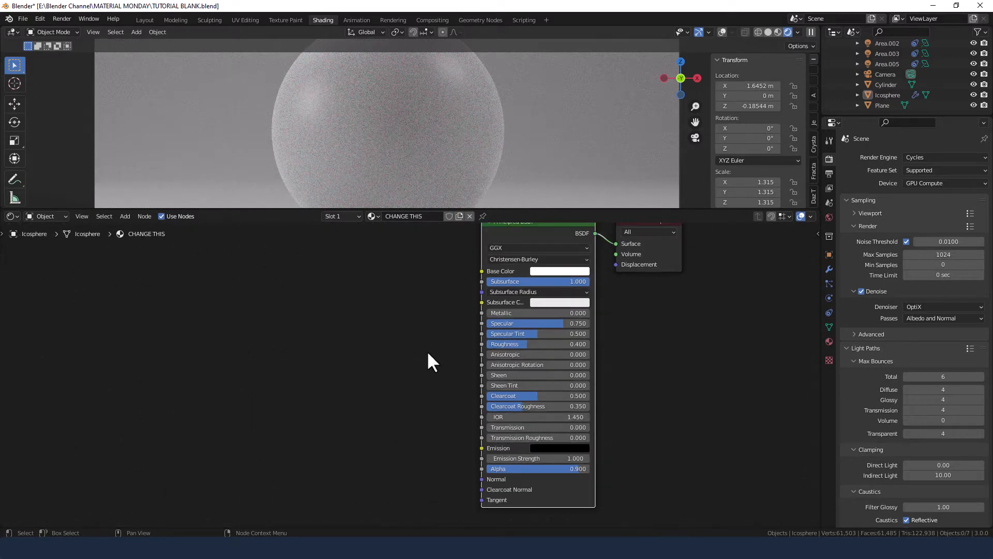
{"action": "middle_click_drag", "start_coordinate": [428, 355], "coordinate": [460, 363]}
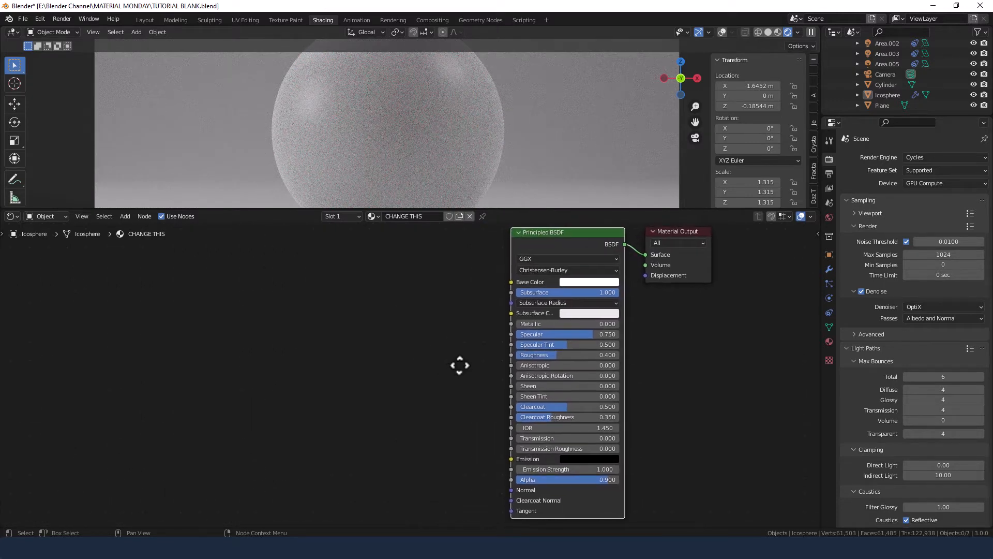
{"action": "left_click", "coordinate": [433, 350]}
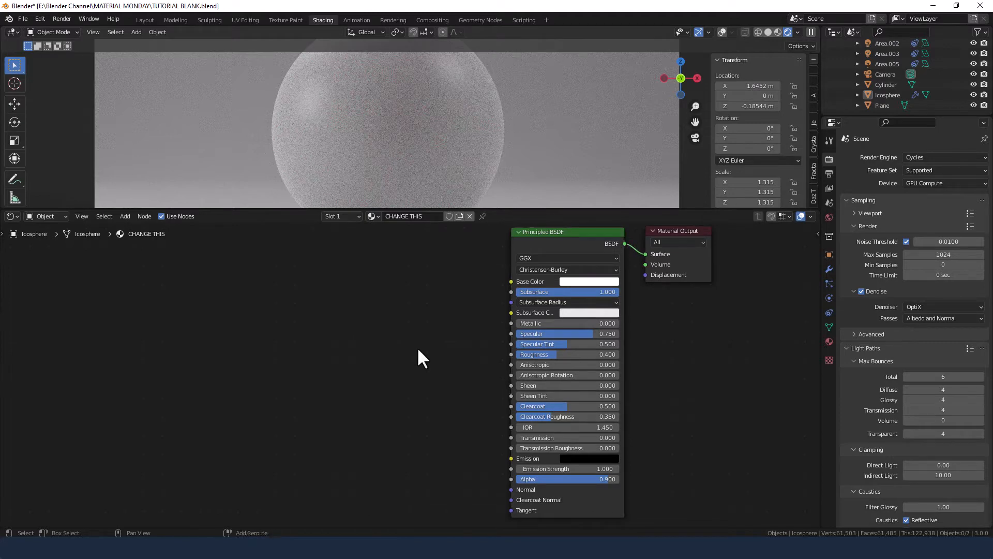
{"action": "key", "text": "shift+a"}
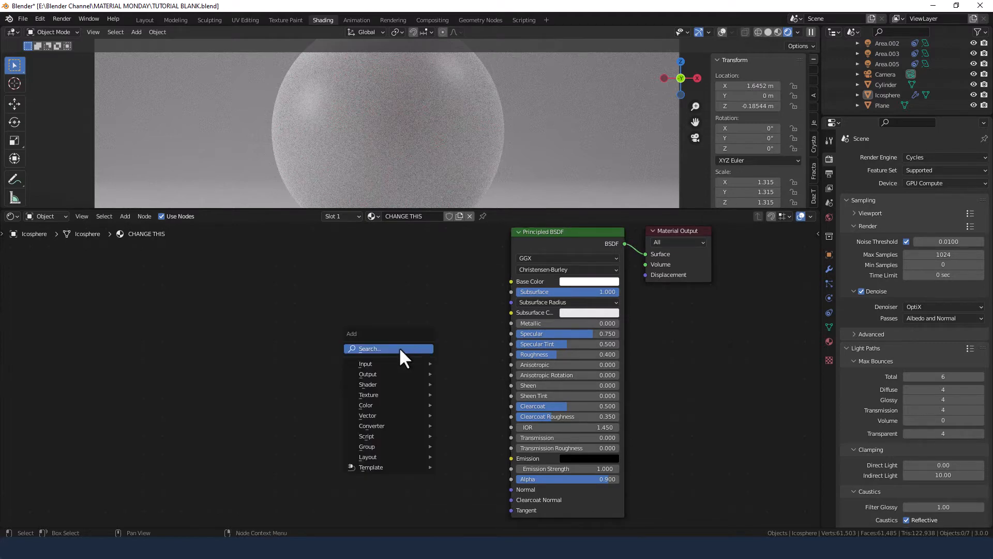
{"action": "left_click", "coordinate": [398, 348]}
{"action": "type", "text": "B"}
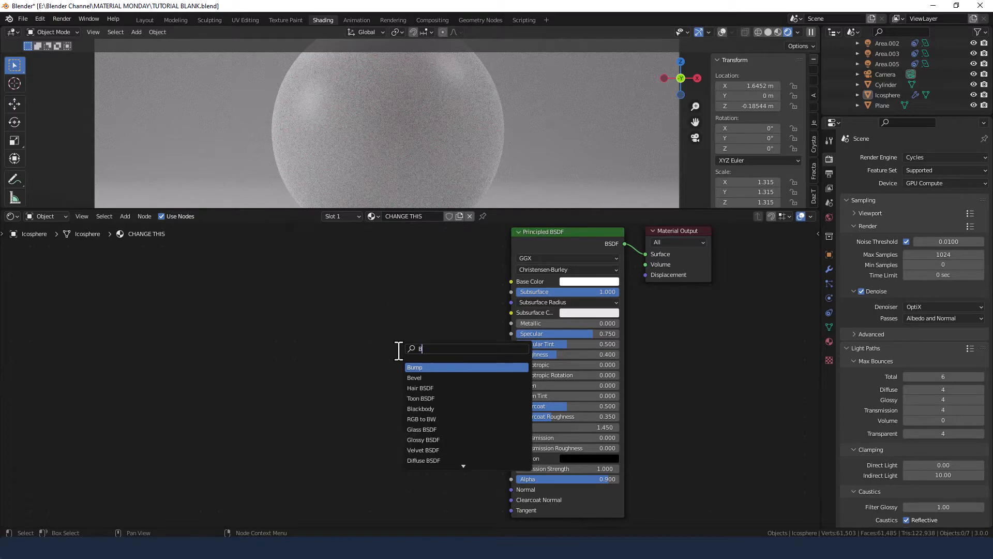
{"action": "type", "text": "UM"}
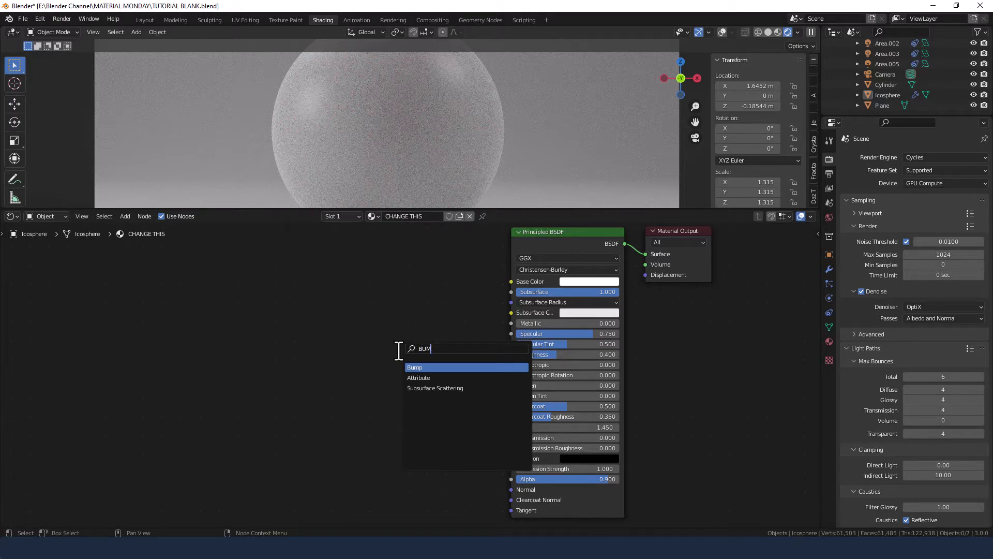
{"action": "key", "text": "Return"}
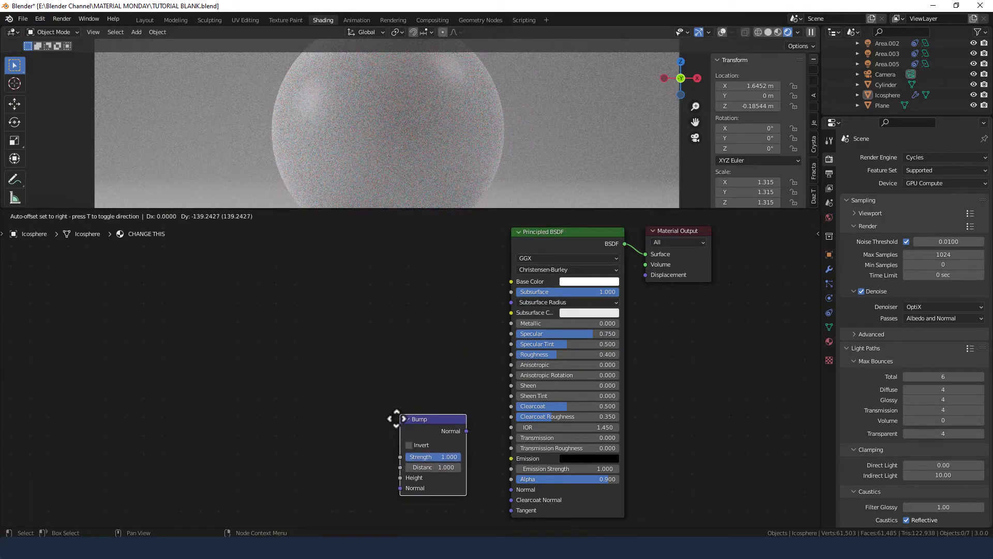
{"action": "left_click", "coordinate": [400, 432]}
{"action": "left_click_drag", "start_coordinate": [470, 448], "coordinate": [511, 489]}
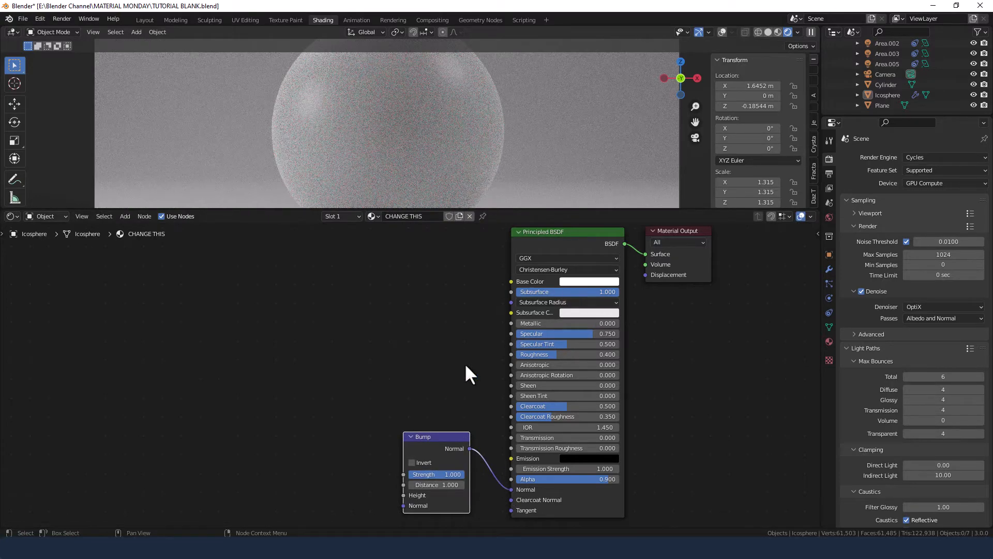
- Add a Noise Texture node before the Bump node and connect its Fac output to the Bump's Height input
{"action": "left_click", "coordinate": [339, 337]}
{"action": "key", "text": "shift+a"}
{"action": "left_click", "coordinate": [318, 326]}
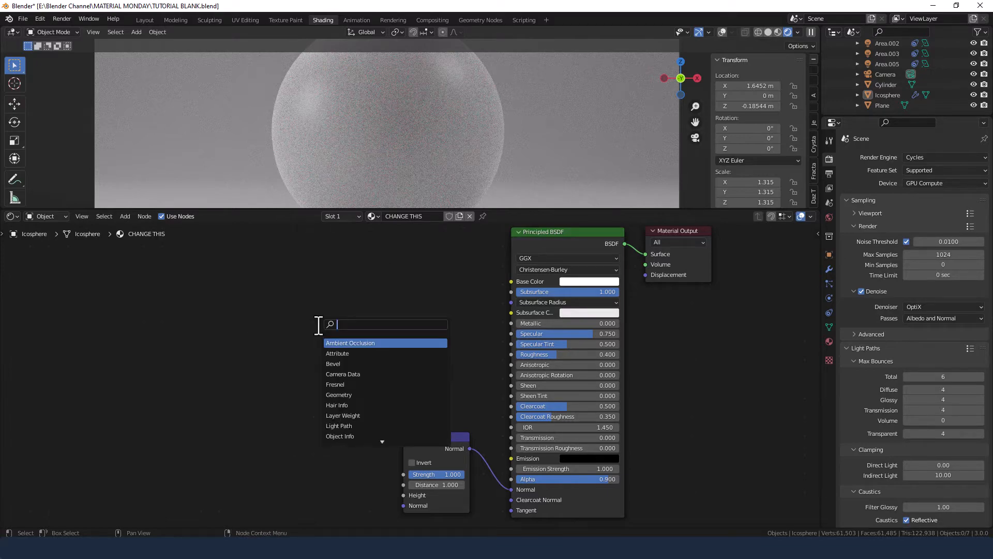
{"action": "type", "text": "NOIS"}
{"action": "key", "text": "Down"}
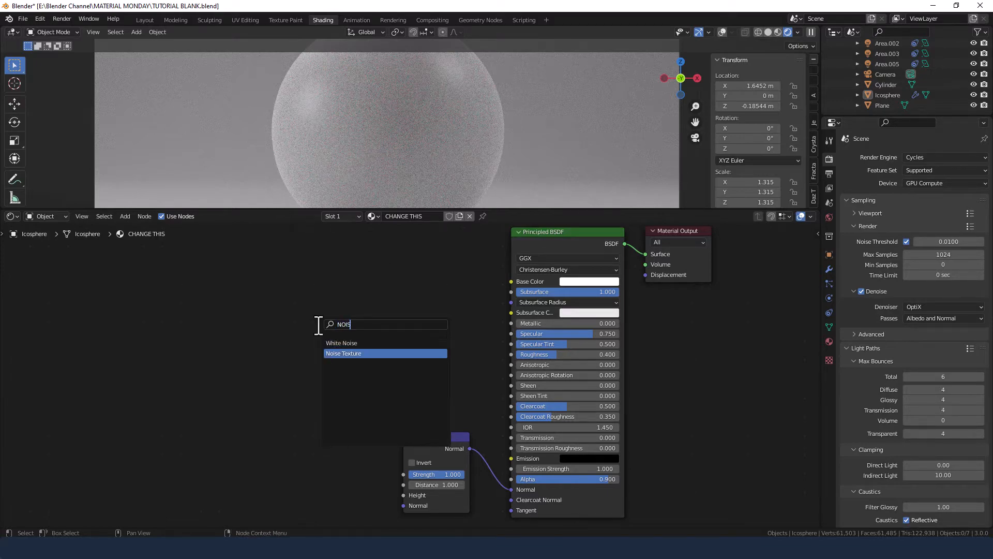
{"action": "key", "text": "Return"}
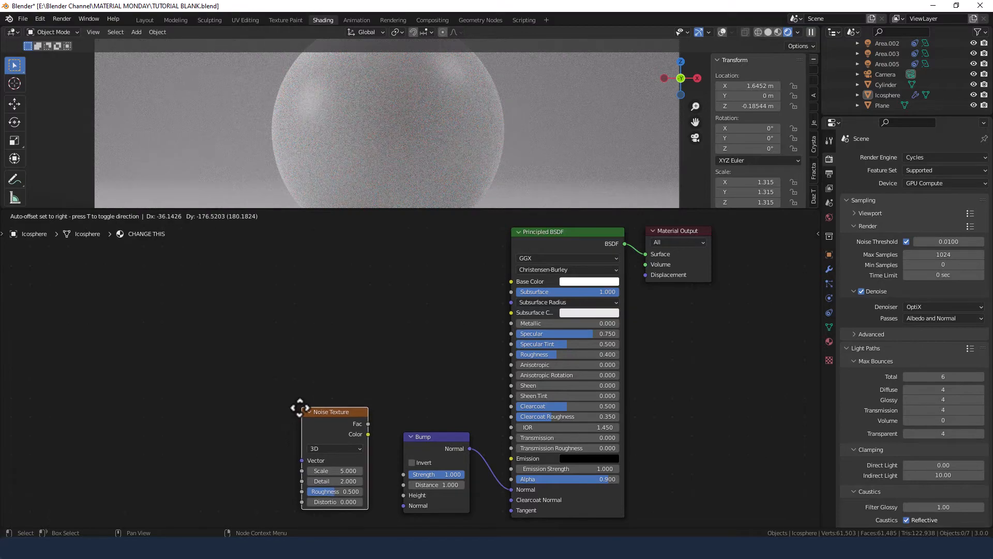
{"action": "left_click", "coordinate": [300, 407]}
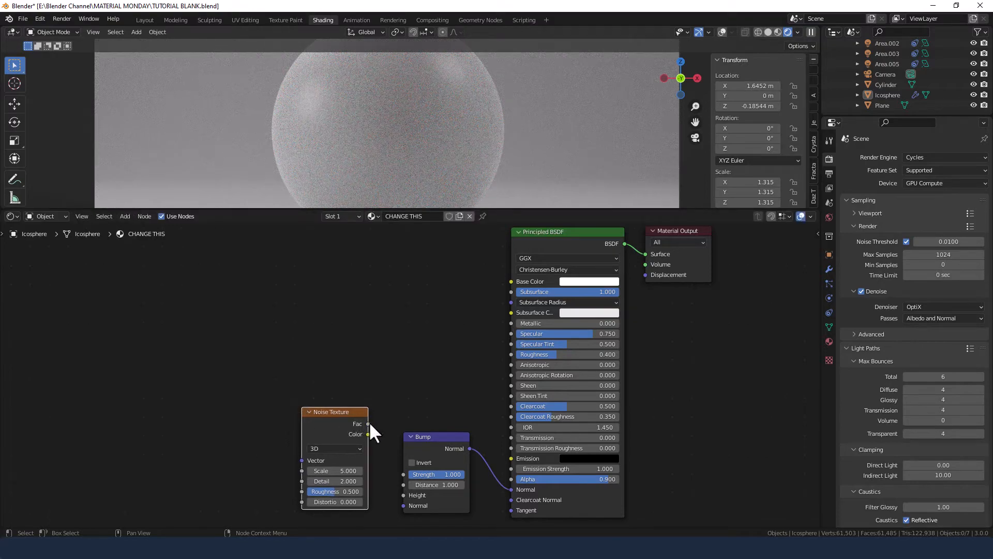
{"action": "left_click_drag", "start_coordinate": [368, 424], "coordinate": [381, 424]}
{"action": "left_click_drag", "start_coordinate": [394, 485], "coordinate": [402, 493]}
- Set the Bump node's Strength to 0.3 and its Distance to 0.1
{"action": "middle_click_drag", "start_coordinate": [390, 426], "coordinate": [390, 352]}
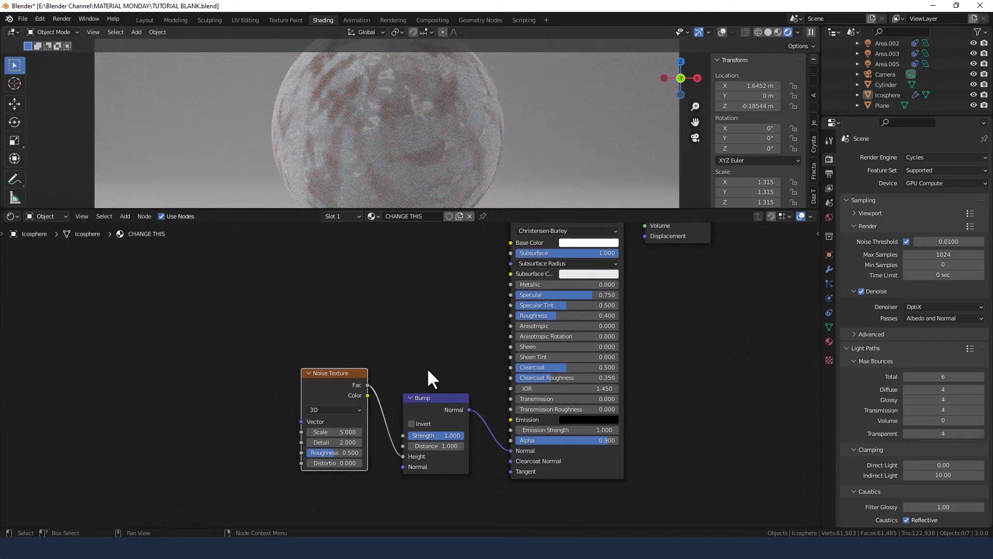
{"action": "left_click", "coordinate": [443, 436]}
{"action": "key", "text": "BackSpace"}
{"action": "type", "text": ".3"}
{"action": "key", "text": "Tab"}
{"action": "type", "text": ".1"}
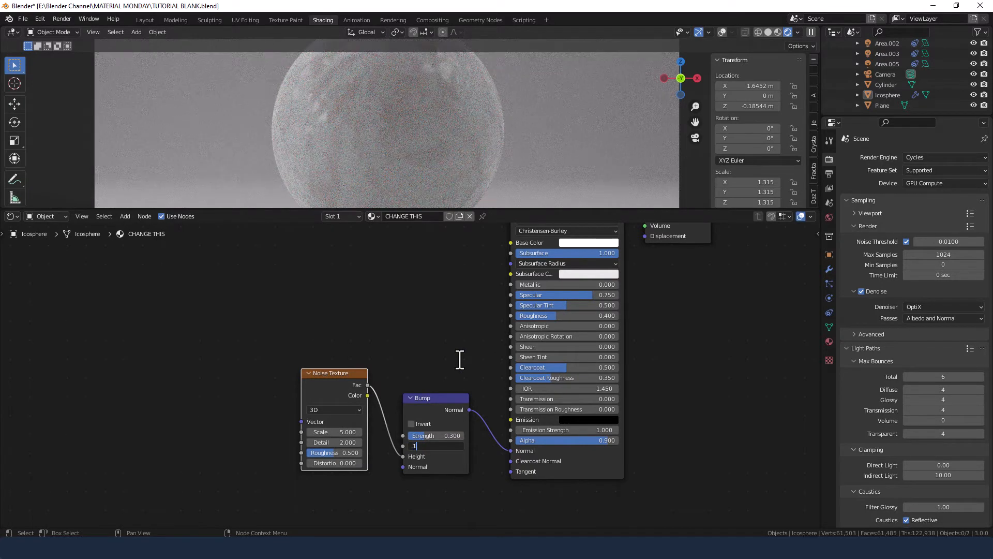
{"action": "key", "text": "Return"}
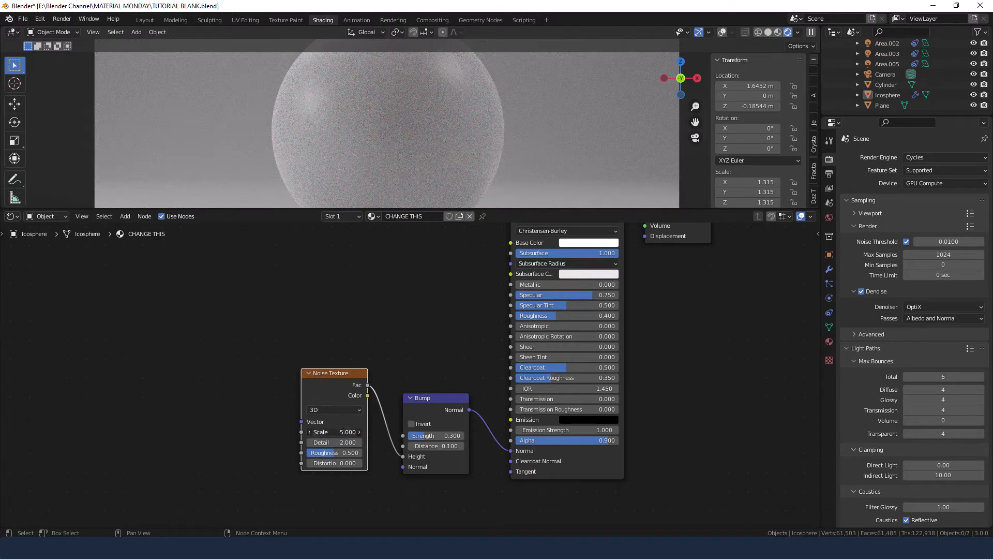
- Set the Noise Texture's Scale to 60, Detail to 5, Roughness to 0.4 and Distortion to 0.15
{"action": "left_click", "coordinate": [333, 432]}
{"action": "type", "text": "60"}
{"action": "key", "text": "Tab"}
{"action": "type", "text": "5"}
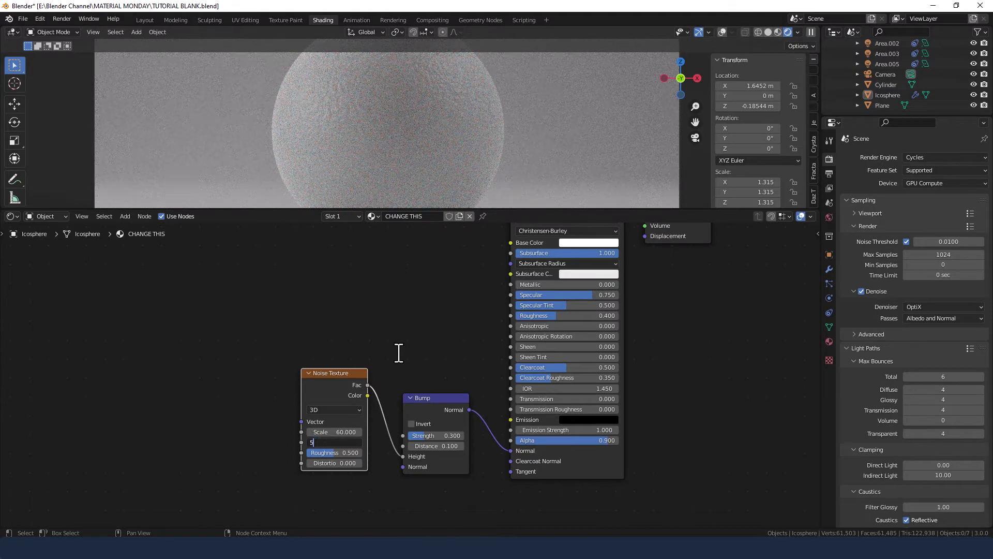
{"action": "key", "text": "Tab"}
{"action": "type", "text": ".4"}
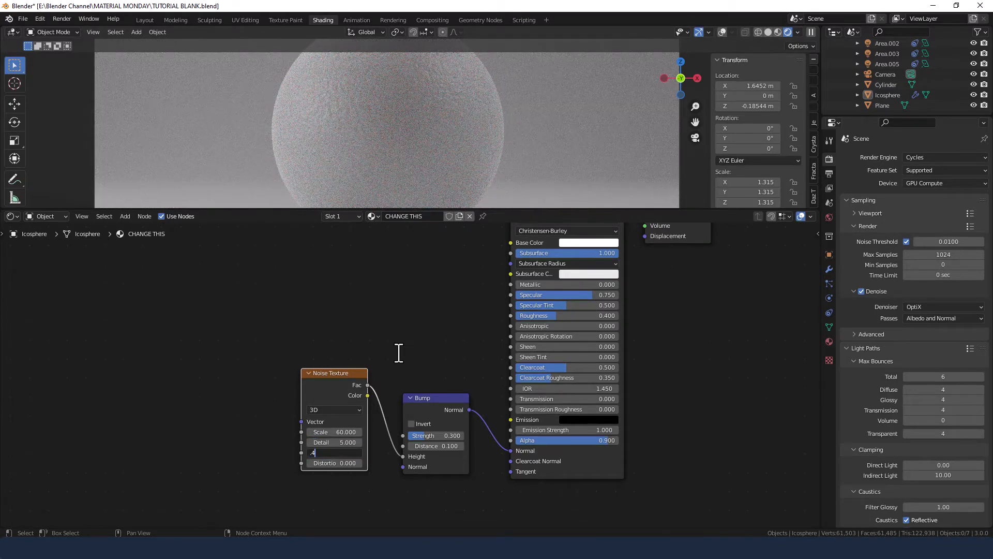
{"action": "key", "text": "Tab"}
{"action": "type", "text": ".15"}
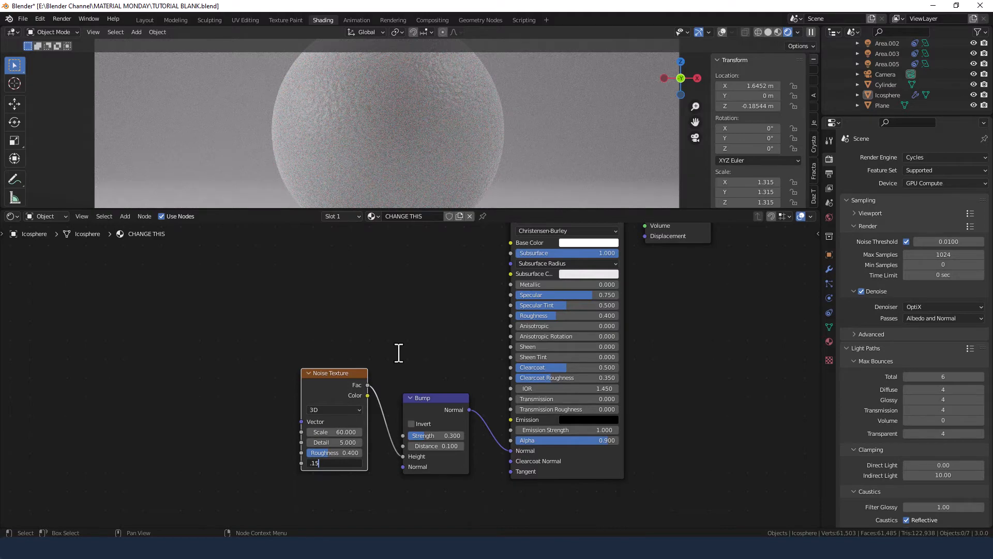
{"action": "key", "text": "Return"}
- Add an RGB node in the empty space above the Noise Texture node
{"action": "scroll", "coordinate": [431, 334], "scroll_direction": "down", "scroll_amount": 1}
{"action": "mouse_move", "coordinate": [435, 335]}
{"action": "middle_mouse_down"}
{"action": "mouse_move", "coordinate": [443, 360]}
{"action": "mouse_move", "coordinate": [441, 348]}
{"action": "middle_mouse_up"}
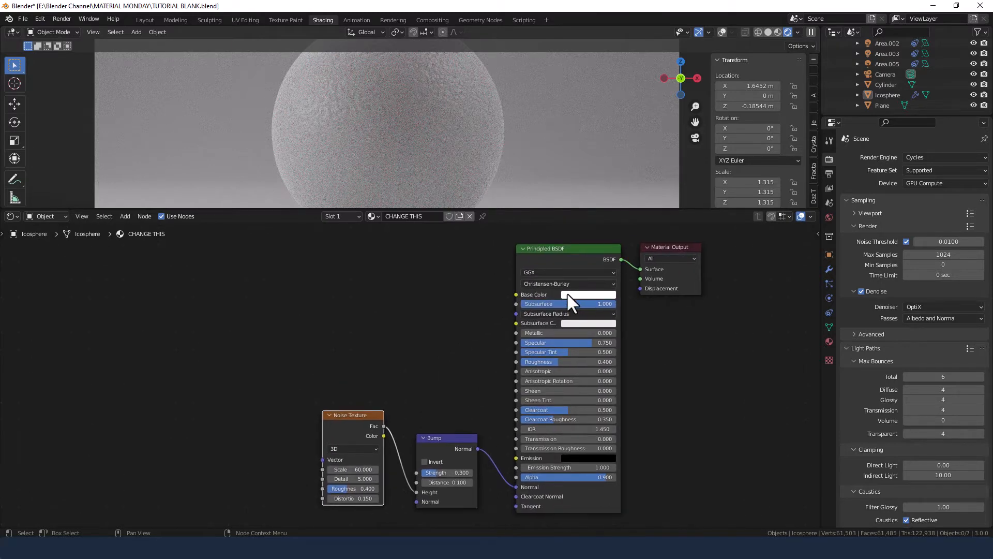
{"action": "left_click", "coordinate": [332, 301]}
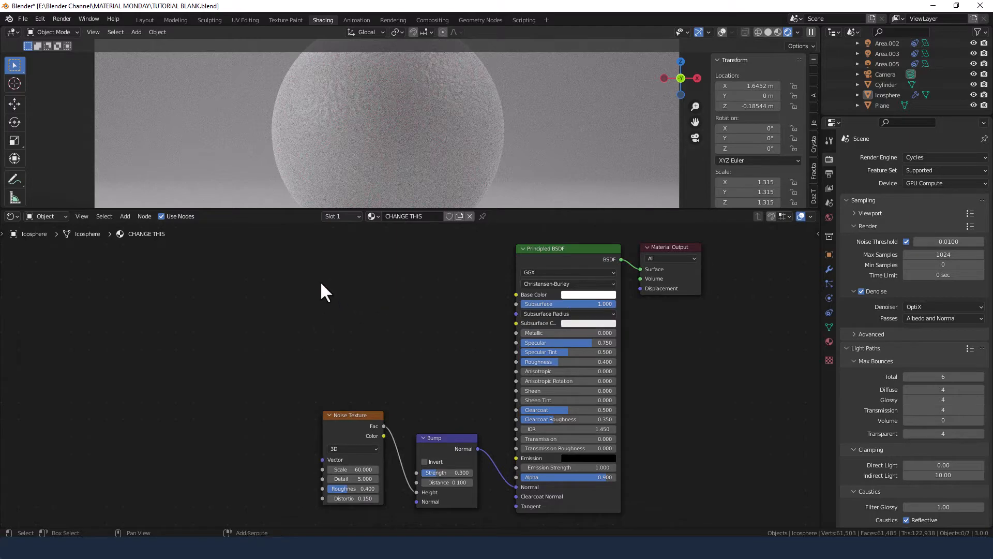
{"action": "key", "text": "shift+a"}
{"action": "type", "text": "RGB"}
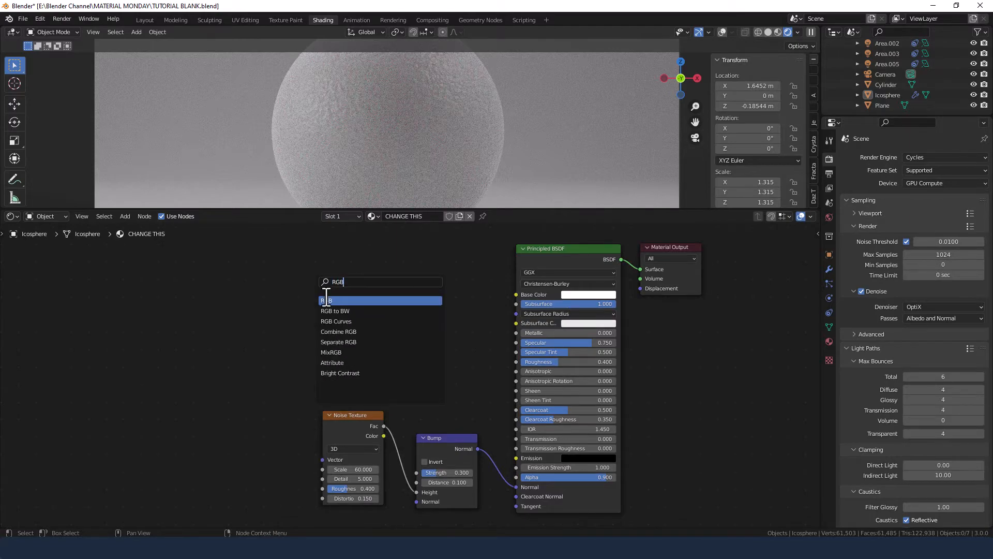
{"action": "key", "text": "Return"}
{"action": "left_click", "coordinate": [328, 245]}
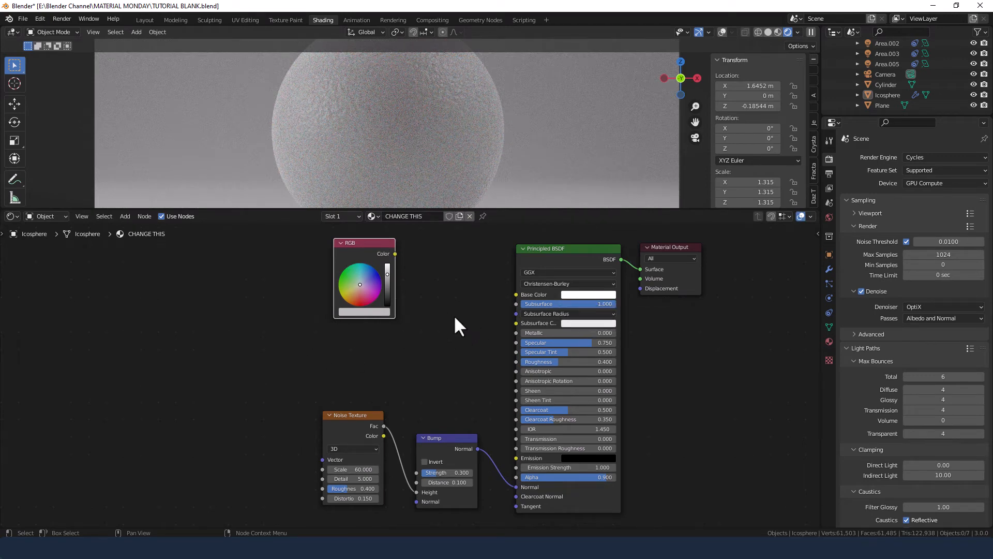
{"action": "key", "text": "shift+a"}
{"action": "left_click", "coordinate": [428, 311]}
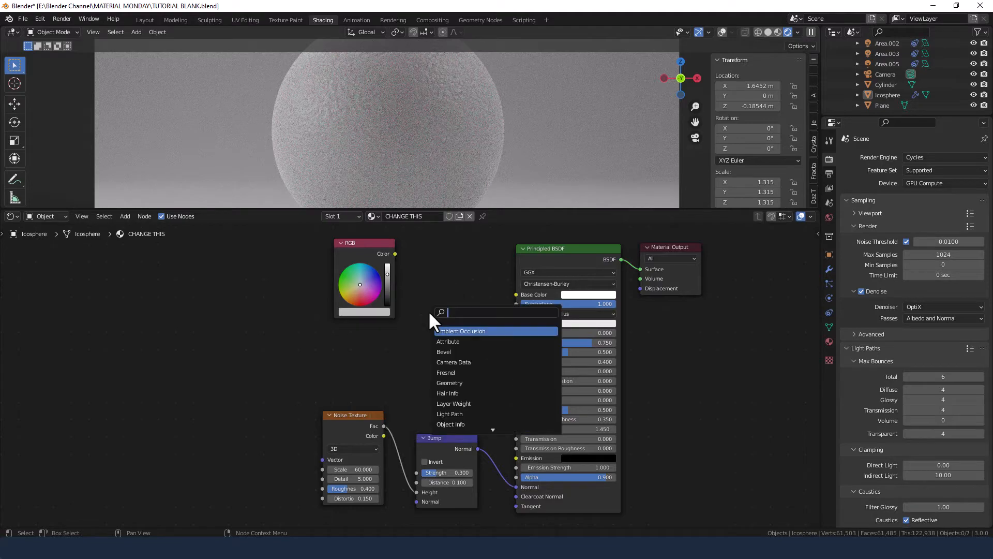
{"action": "type", "text": "MIX"}
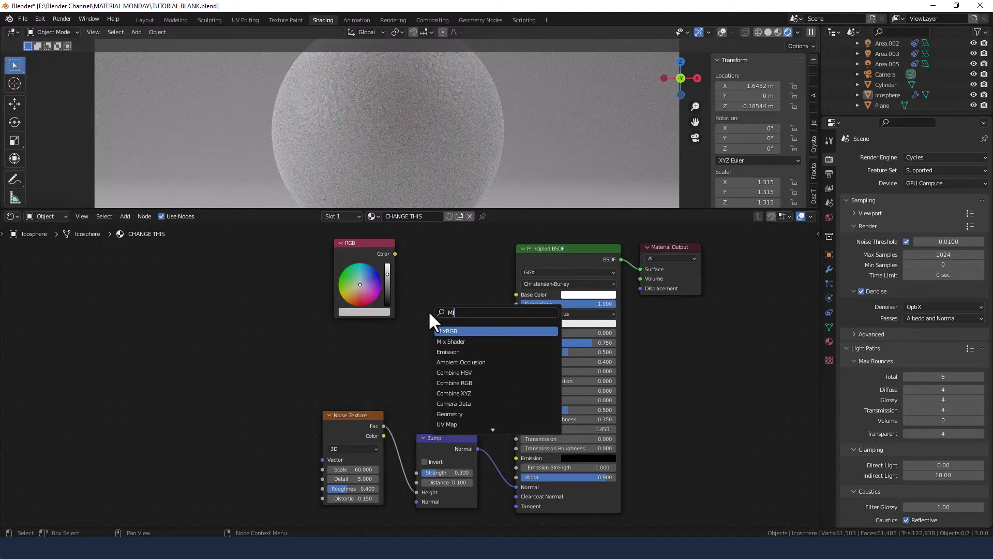
{"action": "left_click", "coordinate": [446, 342]}
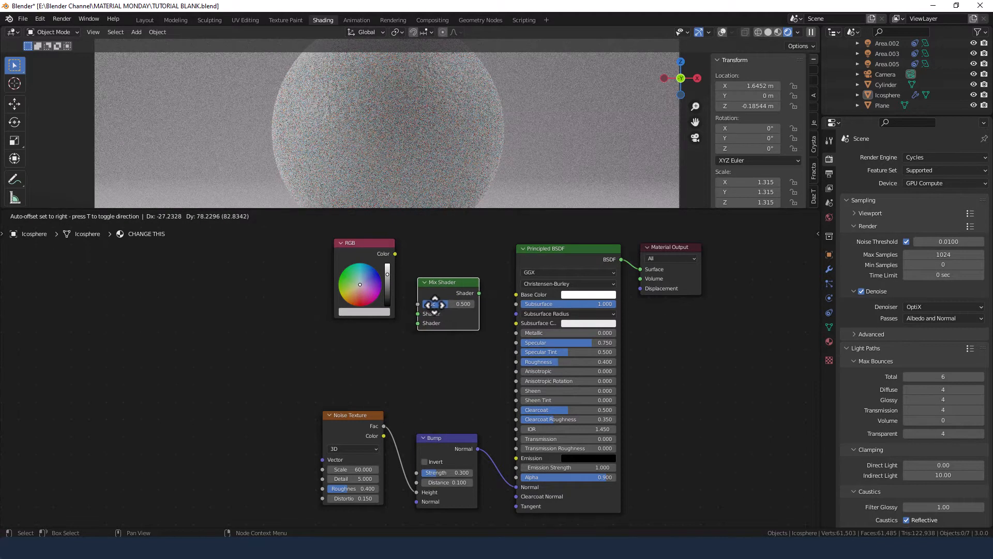
{"action": "left_click", "coordinate": [439, 307]}
{"action": "left_click_drag", "start_coordinate": [484, 296], "coordinate": [515, 295]}
{"action": "left_click_drag", "start_coordinate": [395, 253], "coordinate": [420, 305]}
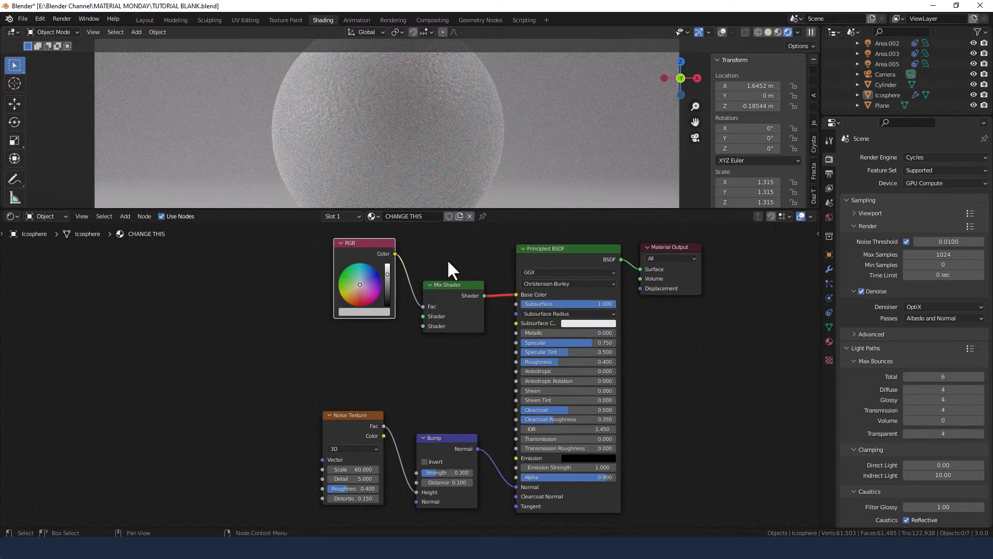
{"action": "left_click", "coordinate": [457, 317]}
{"action": "key", "text": "x"}
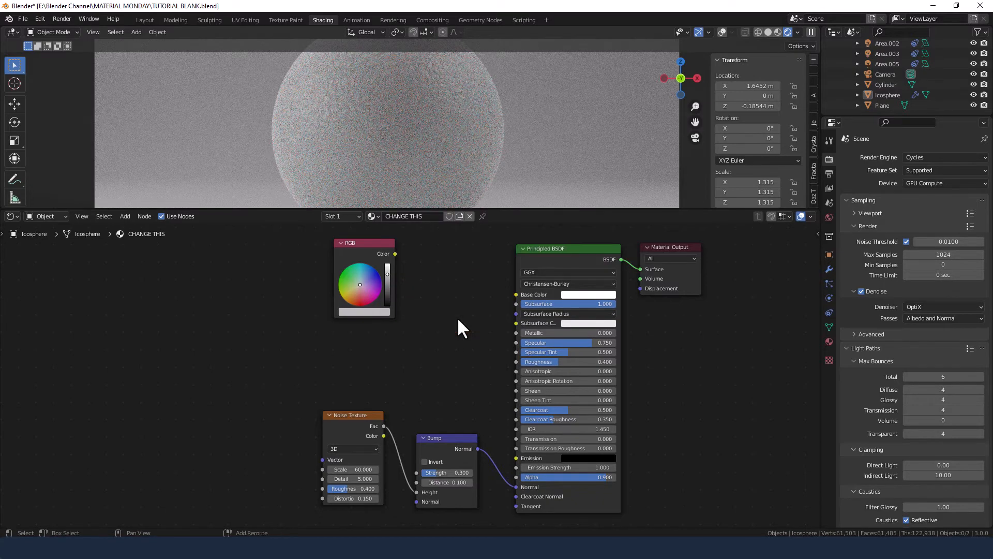
- Add a MixRGB node, connecting the RGB node's Color to its Color1 and its Color output to the Principled BSDF's Base Color
{"action": "key", "text": "shift+a"}
{"action": "left_click", "coordinate": [455, 317]}
{"action": "type", "text": "mix"}
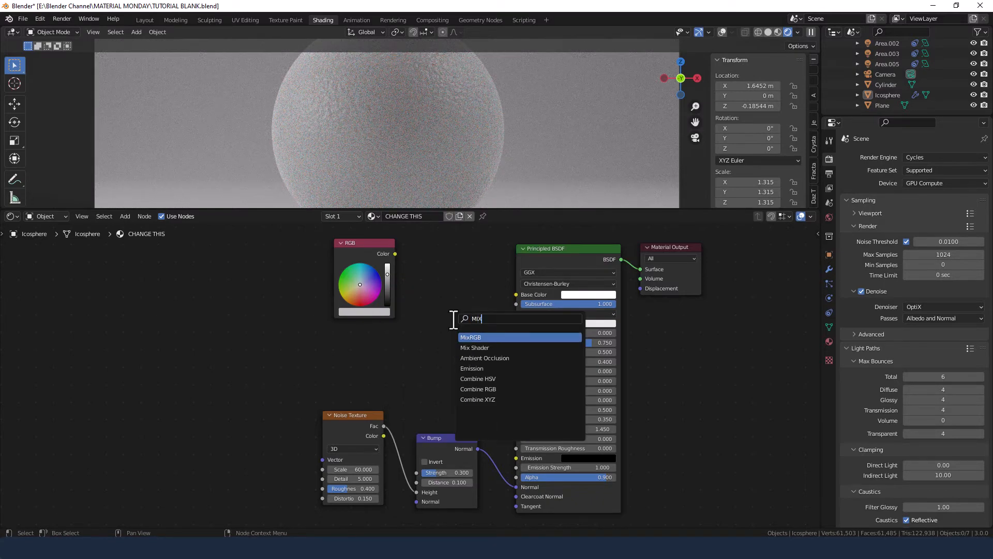
{"action": "left_click", "coordinate": [466, 337]}
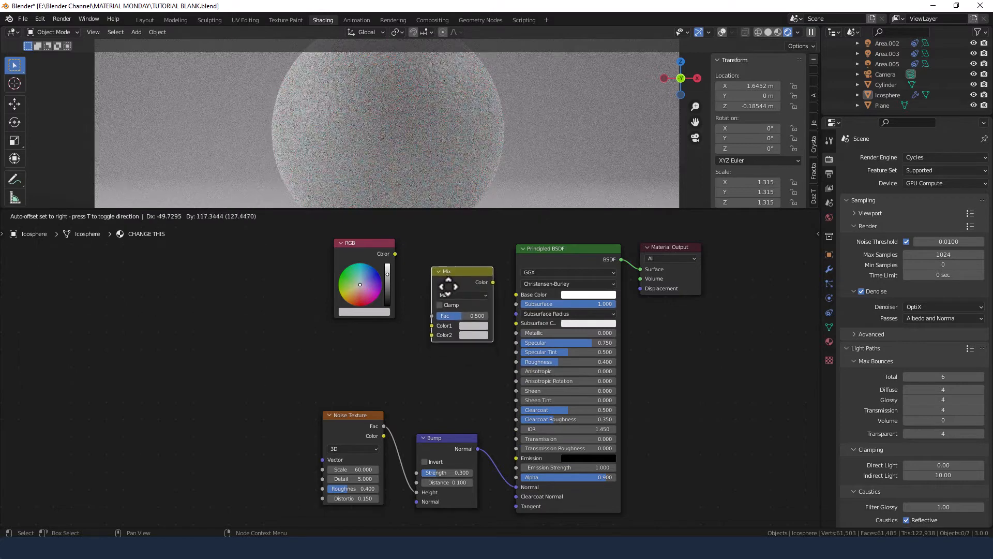
{"action": "left_click", "coordinate": [447, 282]}
{"action": "left_click_drag", "start_coordinate": [489, 279], "coordinate": [516, 294]}
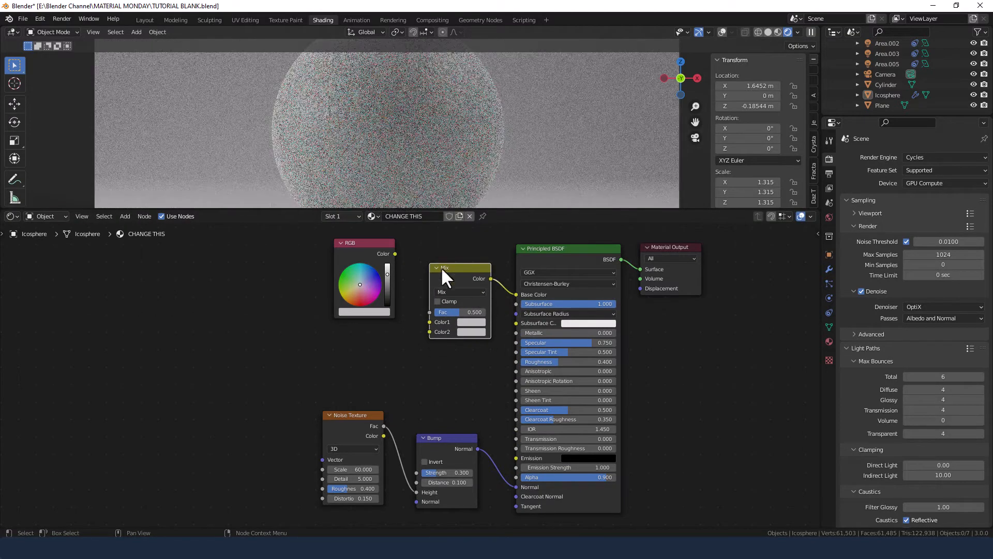
{"action": "left_click_drag", "start_coordinate": [395, 253], "coordinate": [427, 322]}
- Set the RGB node's colour to orange with the hex value FA8B36
{"action": "left_click_drag", "start_coordinate": [376, 253], "coordinate": [380, 260]}
{"action": "scroll", "coordinate": [377, 285], "scroll_direction": "up", "scroll_amount": 1}
{"action": "left_click", "coordinate": [368, 301]}
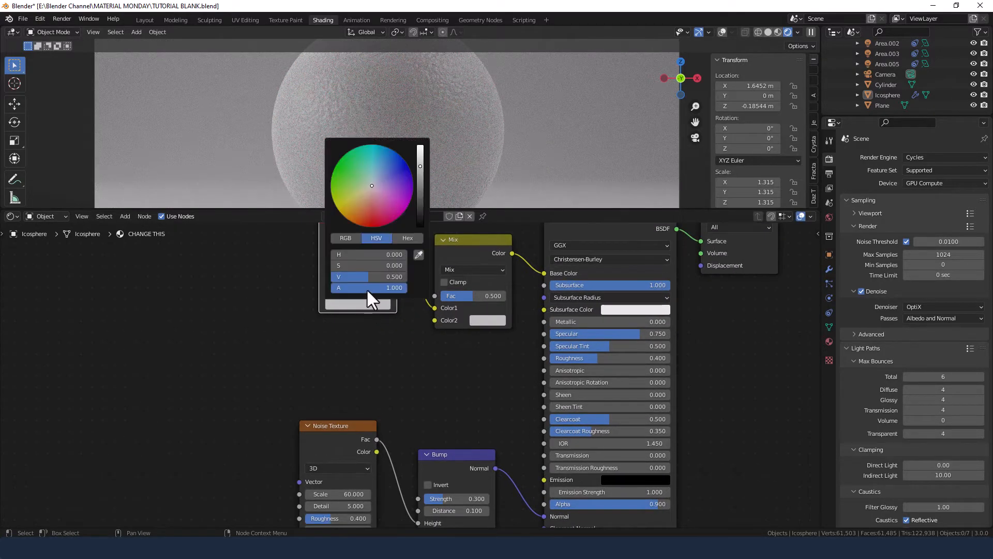
{"action": "left_click", "coordinate": [407, 238]}
{"action": "left_click", "coordinate": [393, 255]}
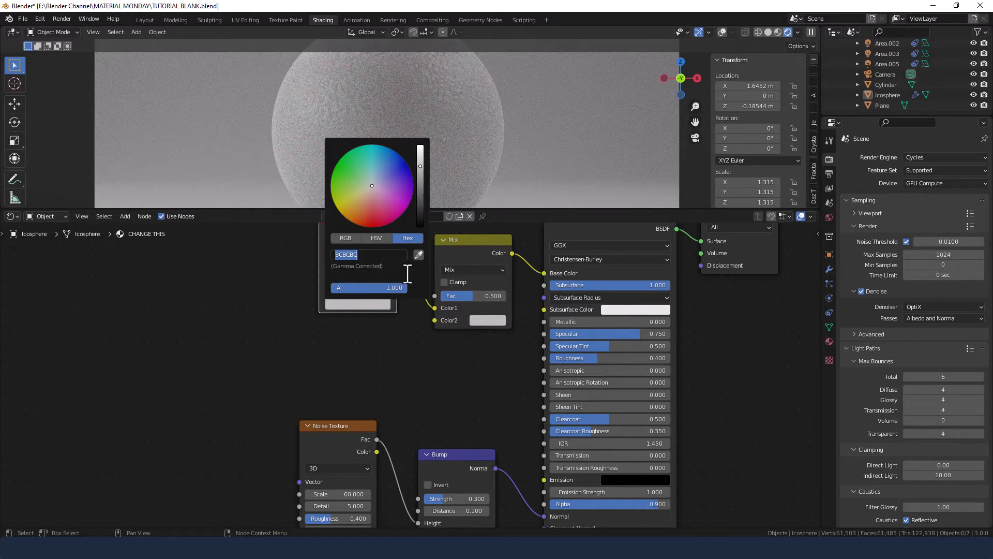
{"action": "type", "text": "FA8B36"}
{"action": "key", "text": "Return"}
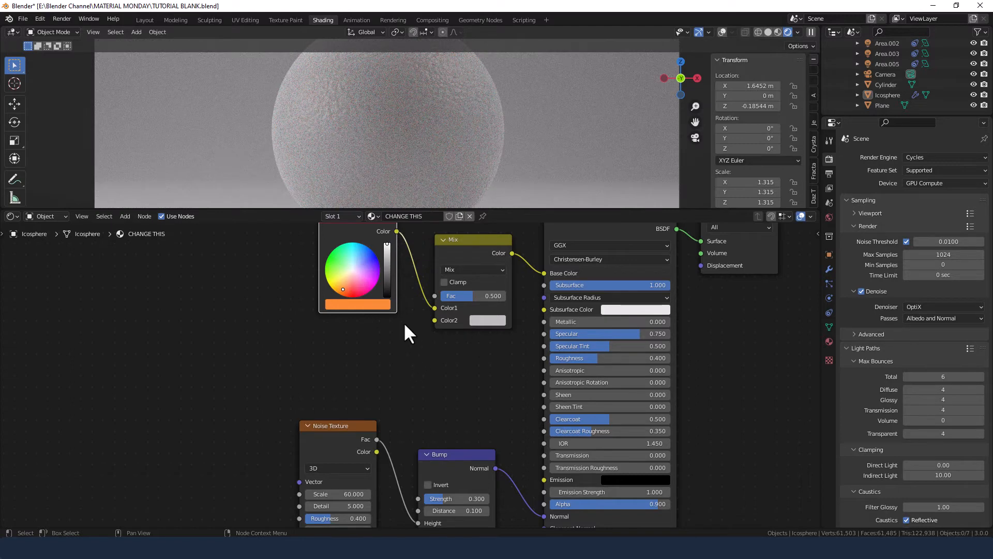
- Reroute the Mix node's output from Base Color to Subsurface Color and align the Mix node beside the RGB node
{"action": "middle_click_drag", "start_coordinate": [401, 323], "coordinate": [386, 344]}
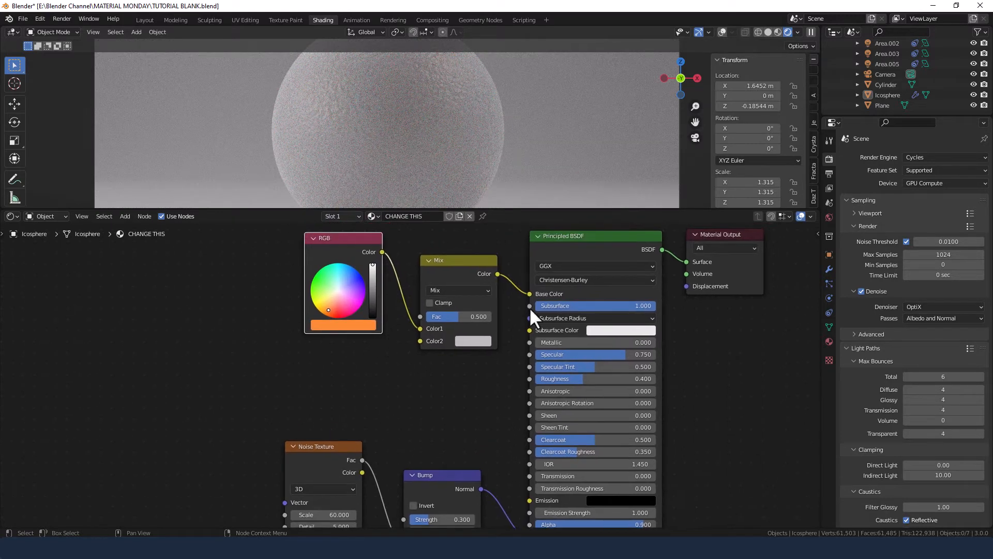
{"action": "left_click_drag", "start_coordinate": [526, 291], "coordinate": [526, 330]}
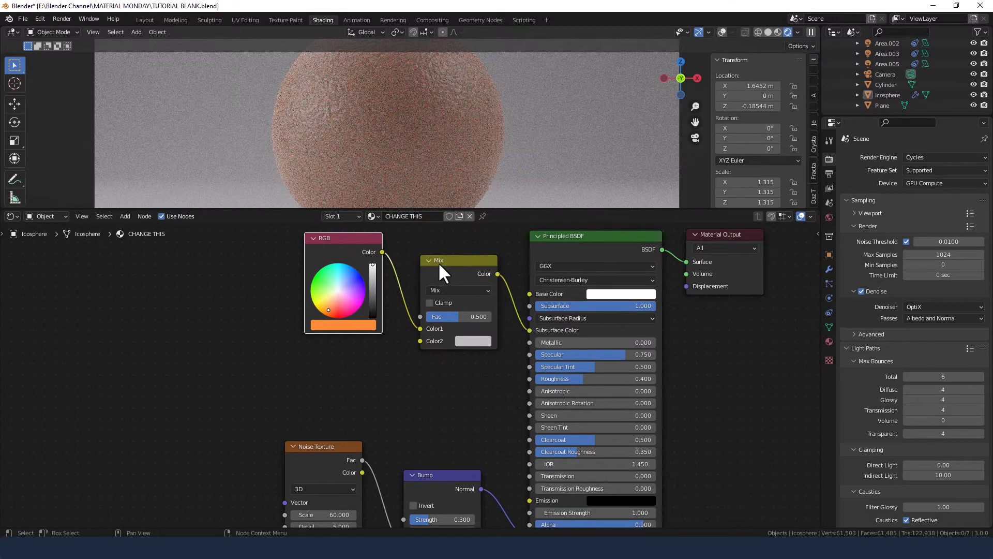
{"action": "left_click_drag", "start_coordinate": [443, 262], "coordinate": [438, 246]}
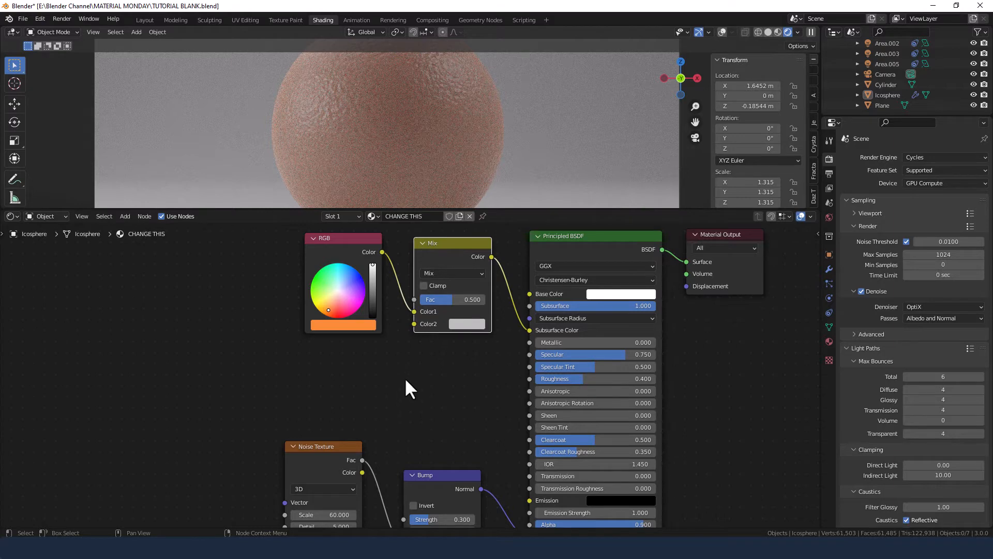
- Add a Voronoi Texture node in the empty space before the RGB and Noise Texture nodes
{"action": "mouse_move", "coordinate": [404, 389]}
{"action": "middle_mouse_down"}
{"action": "mouse_move", "coordinate": [395, 377]}
{"action": "mouse_move", "coordinate": [416, 375]}
{"action": "middle_mouse_up"}
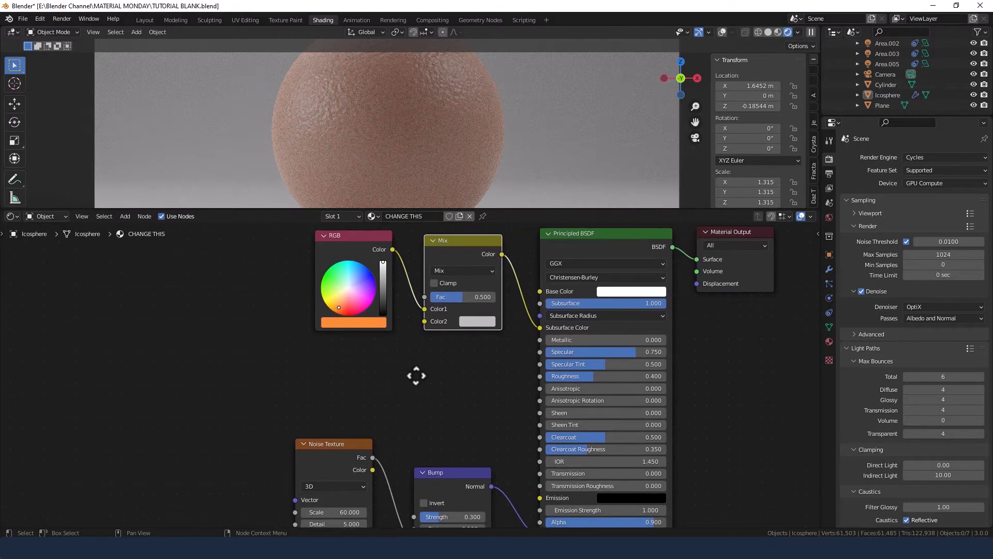
{"action": "left_click", "coordinate": [341, 374]}
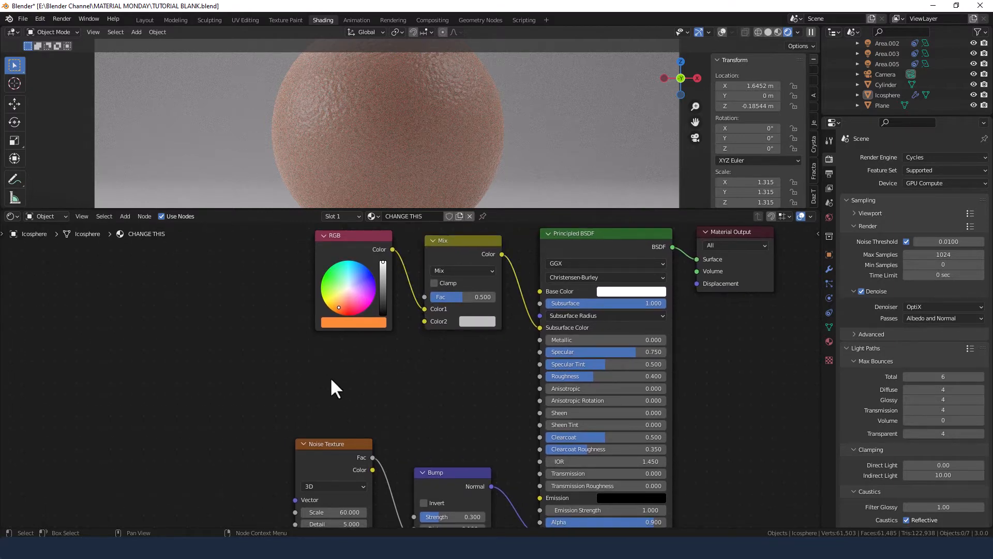
{"action": "key", "text": "shift+a"}
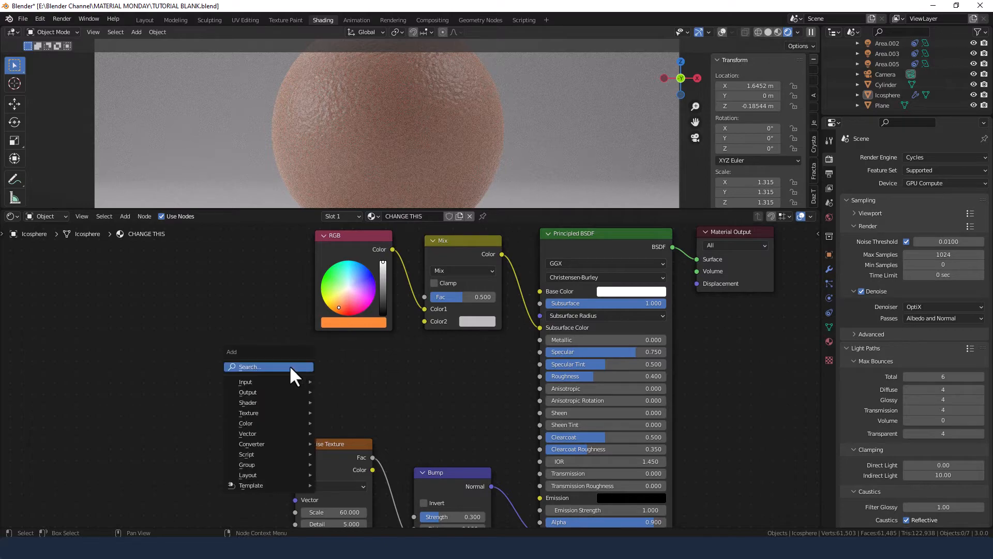
{"action": "left_click", "coordinate": [290, 366]}
{"action": "type", "text": "VOR"}
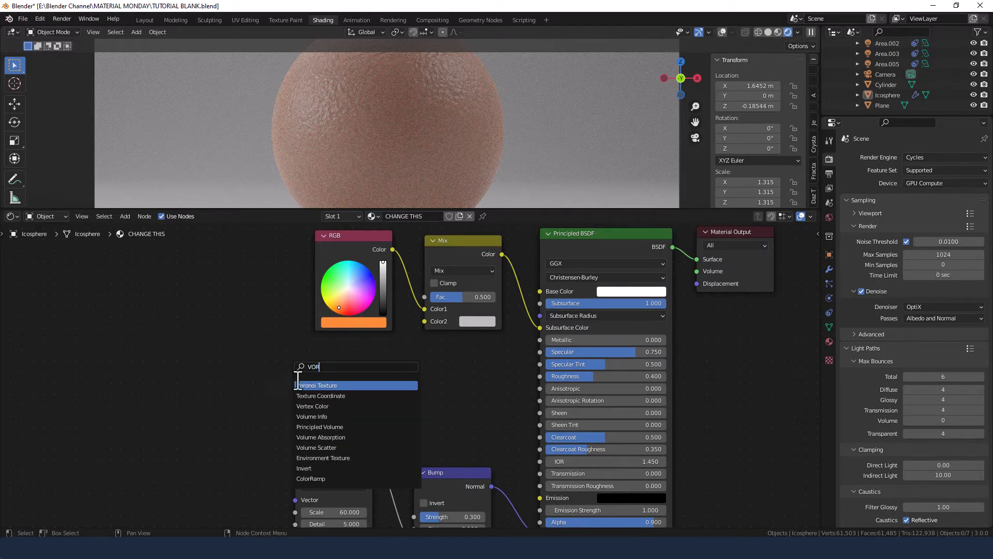
{"action": "left_click", "coordinate": [310, 385]}
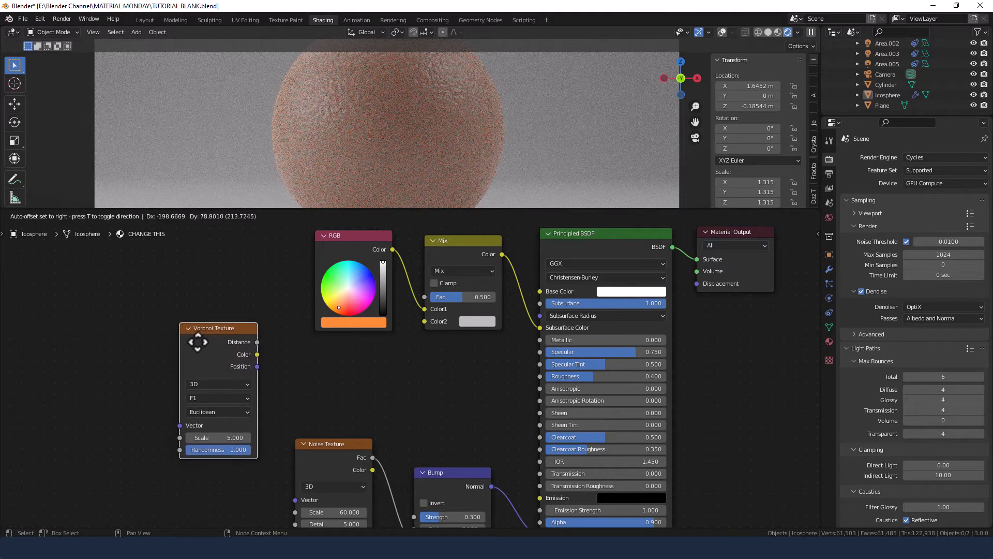
{"action": "left_click", "coordinate": [182, 350]}
- Add a ColorRamp node below the RGB and Mix nodes, undoing its accidental insertion into the Noise-to-Bump link
{"action": "left_click", "coordinate": [338, 374]}
{"action": "key", "text": "shift+a"}
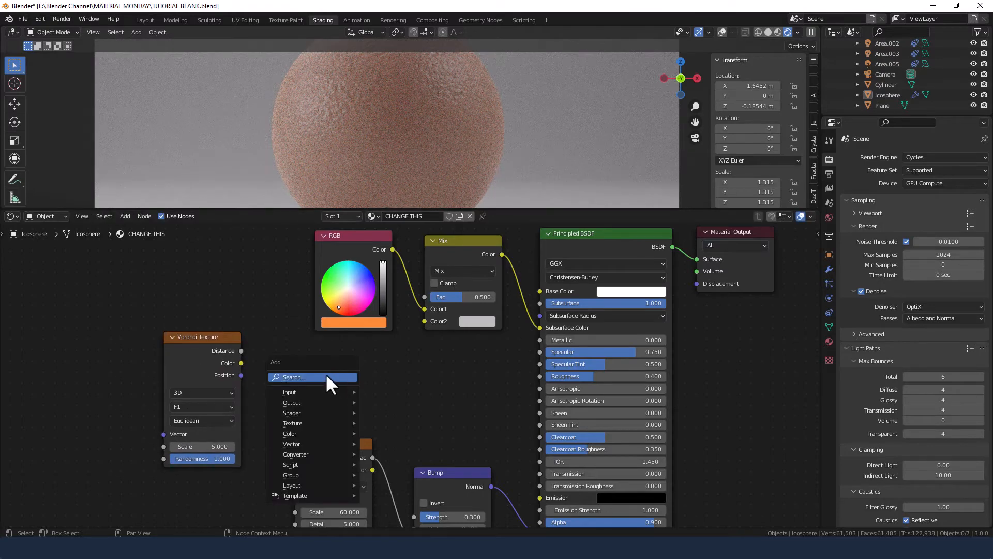
{"action": "left_click", "coordinate": [327, 376]}
{"action": "type", "text": "COL"}
{"action": "left_click", "coordinate": [347, 393]}
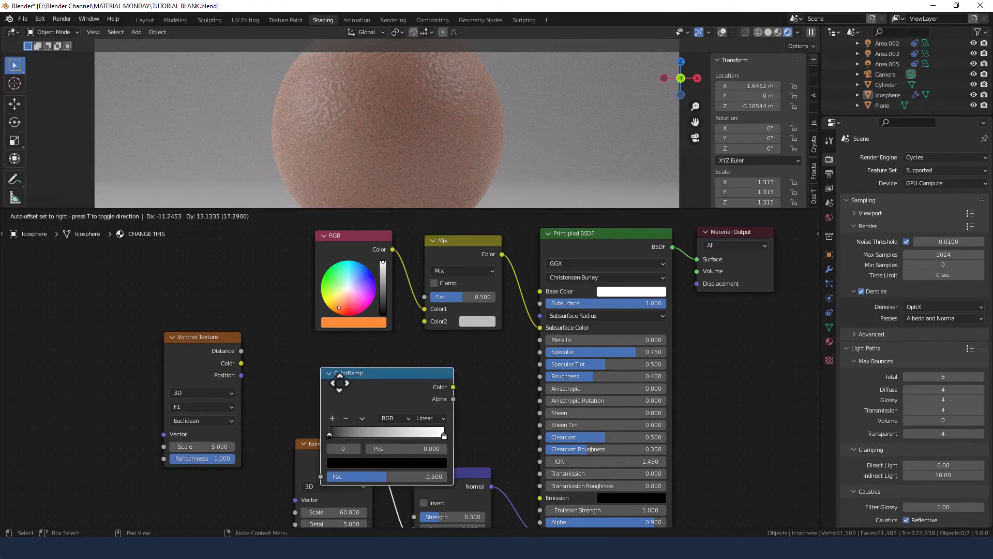
{"action": "left_click", "coordinate": [435, 358]}
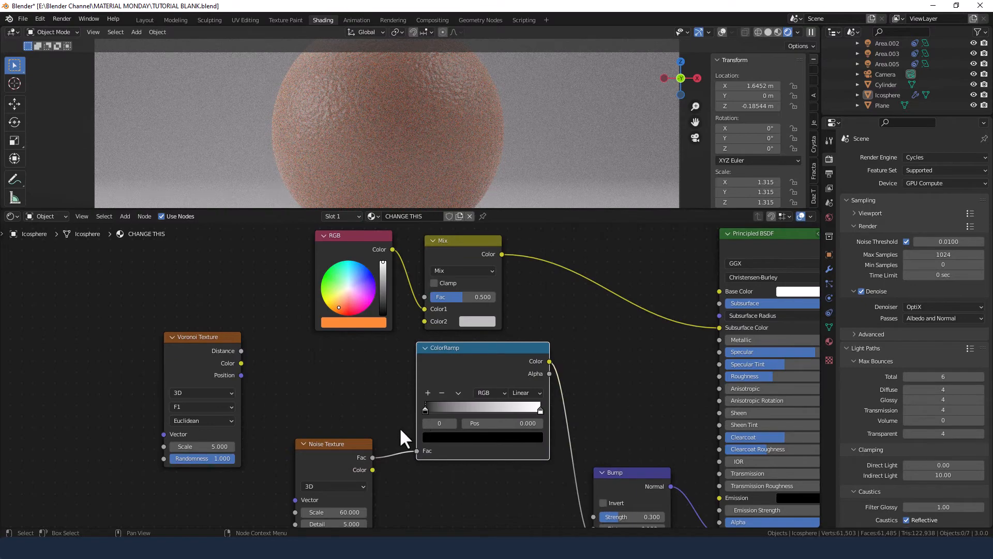
{"action": "key", "text": "ctrl+z"}
{"action": "left_click_drag", "start_coordinate": [397, 381], "coordinate": [486, 349]}
{"action": "key", "text": "ctrl+z"}
- Move the Noise Texture and Bump nodes down and place the ColorRamp directly beneath the RGB node so nothing overlaps
{"action": "scroll", "coordinate": [486, 393], "scroll_direction": "down", "scroll_amount": 4}
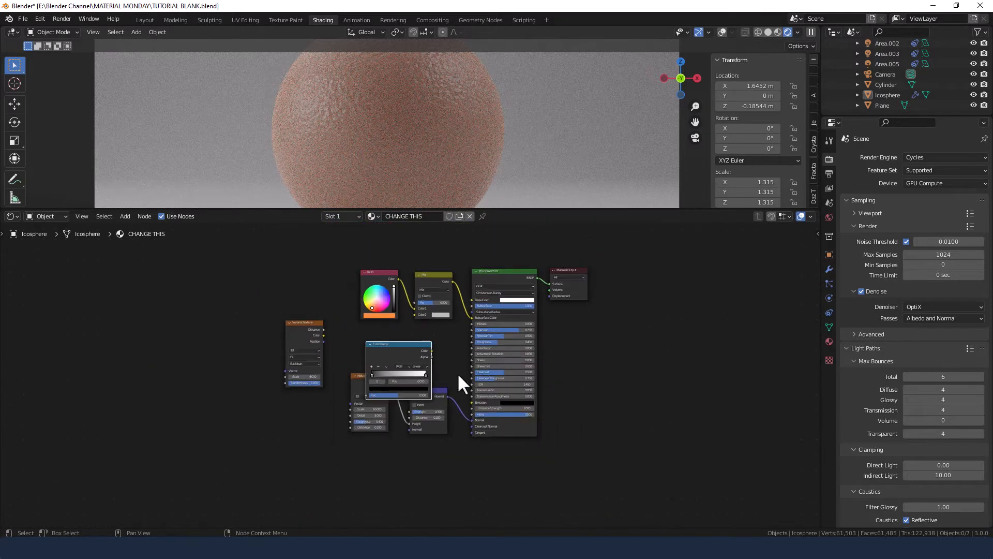
{"action": "left_click_drag", "start_coordinate": [328, 420], "coordinate": [439, 454]}
{"action": "left_click_drag", "start_coordinate": [431, 430], "coordinate": [428, 463]}
{"action": "left_click_drag", "start_coordinate": [410, 345], "coordinate": [406, 330]}
{"action": "left_click_drag", "start_coordinate": [373, 400], "coordinate": [422, 420]}
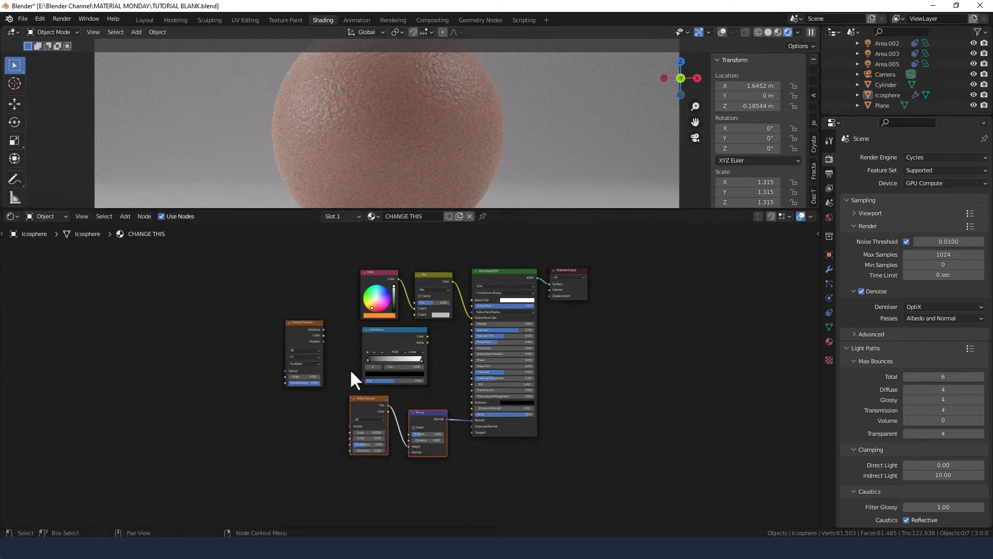
- Connect the Voronoi Distance to the ColorRamp's Fac and the ColorRamp's Color to the Mix's Color2, spacing both nodes away from the Mix
{"action": "scroll", "coordinate": [347, 367], "scroll_direction": "up", "scroll_amount": 2}
{"action": "left_click_drag", "start_coordinate": [271, 317], "coordinate": [283, 324]}
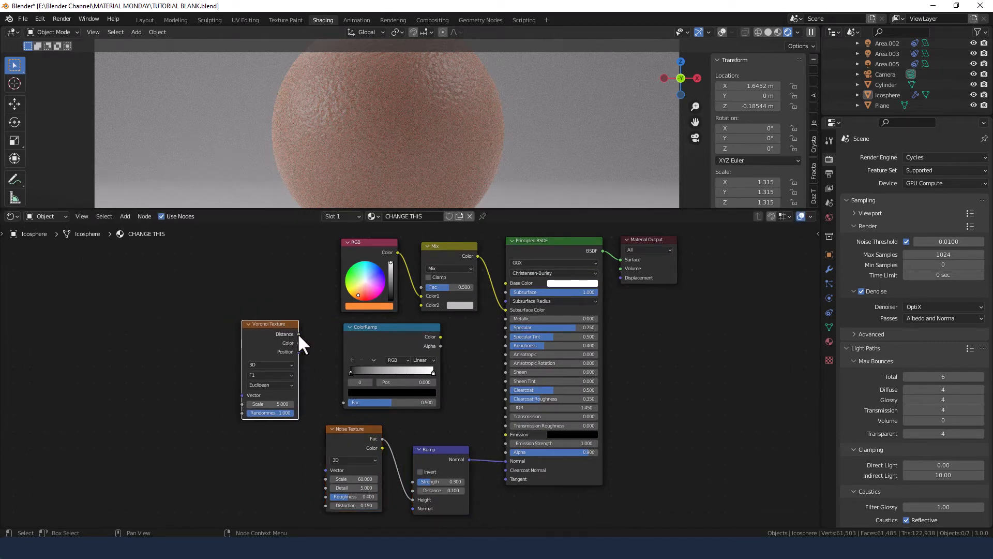
{"action": "left_click_drag", "start_coordinate": [299, 333], "coordinate": [342, 400]}
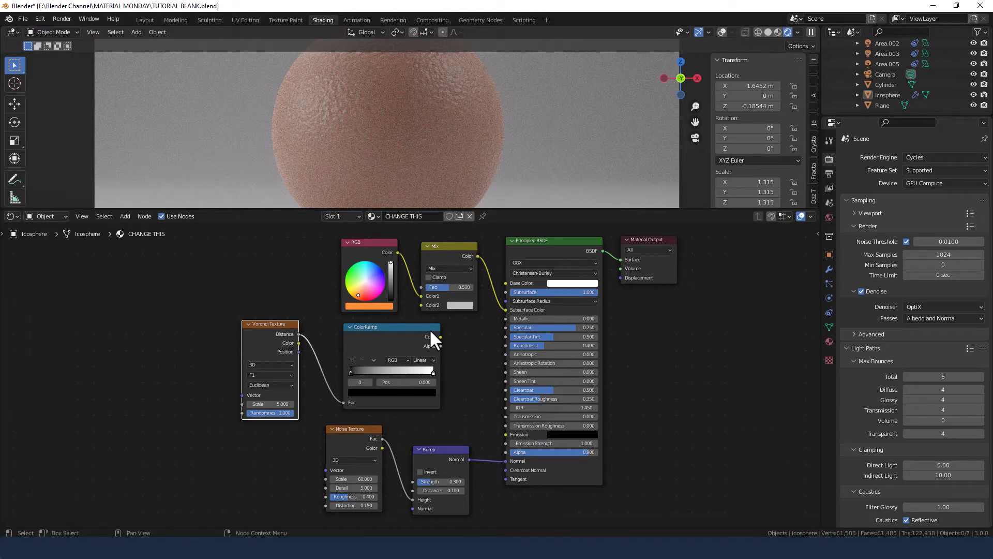
{"action": "left_click_drag", "start_coordinate": [405, 332], "coordinate": [421, 305]}
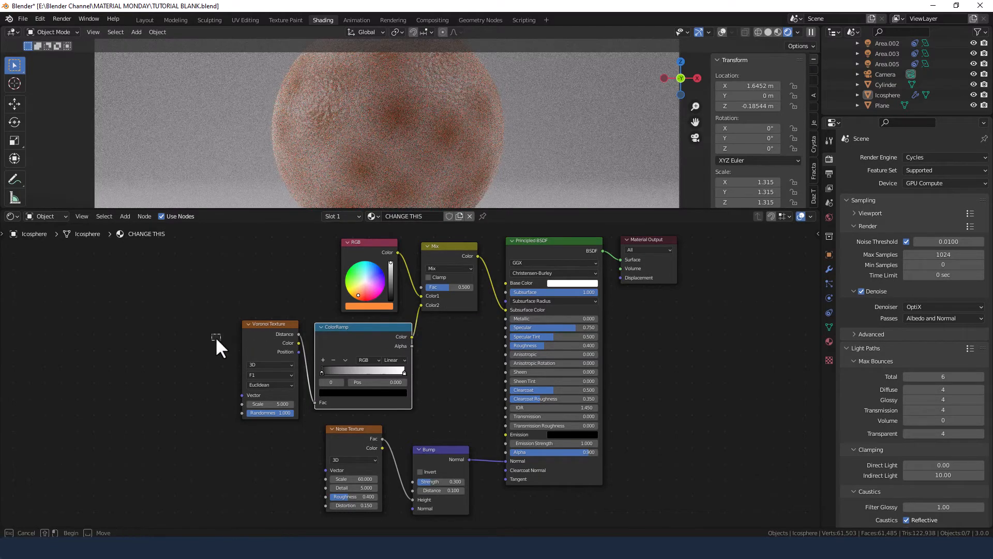
{"action": "left_click_drag", "start_coordinate": [211, 334], "coordinate": [331, 340]}
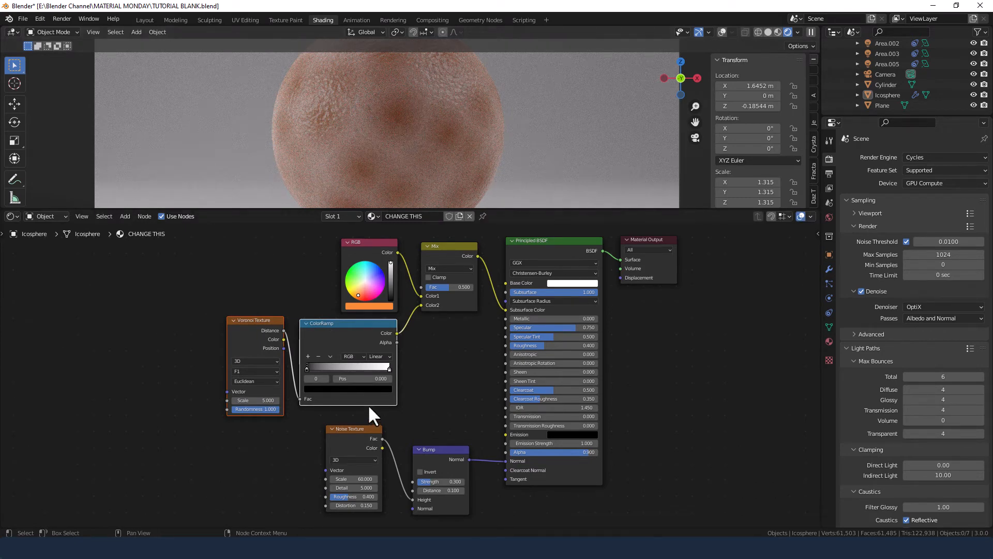
{"action": "left_click", "coordinate": [290, 318]}
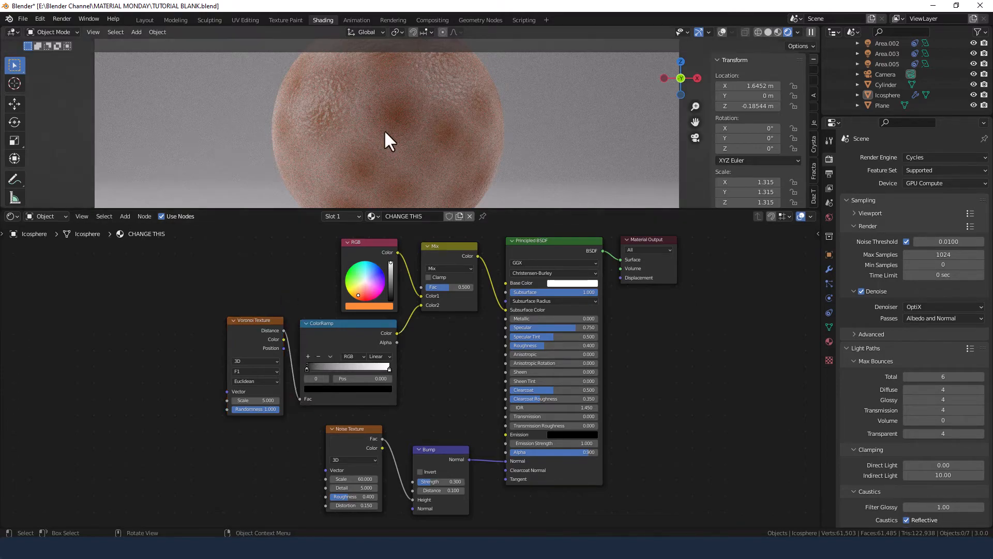
- Preview the ColorRamp node's output directly on the sphere and frame the whole Voronoi pattern
{"action": "scroll", "coordinate": [384, 129], "scroll_direction": "up", "scroll_amount": 5}
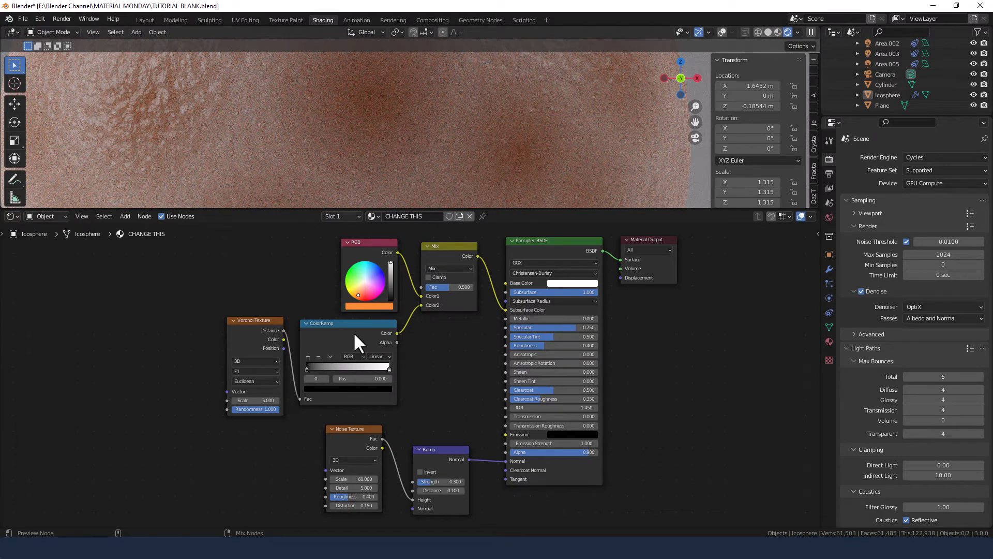
{"action": "left_click", "coordinate": [353, 331], "text": "ctrl+shift"}
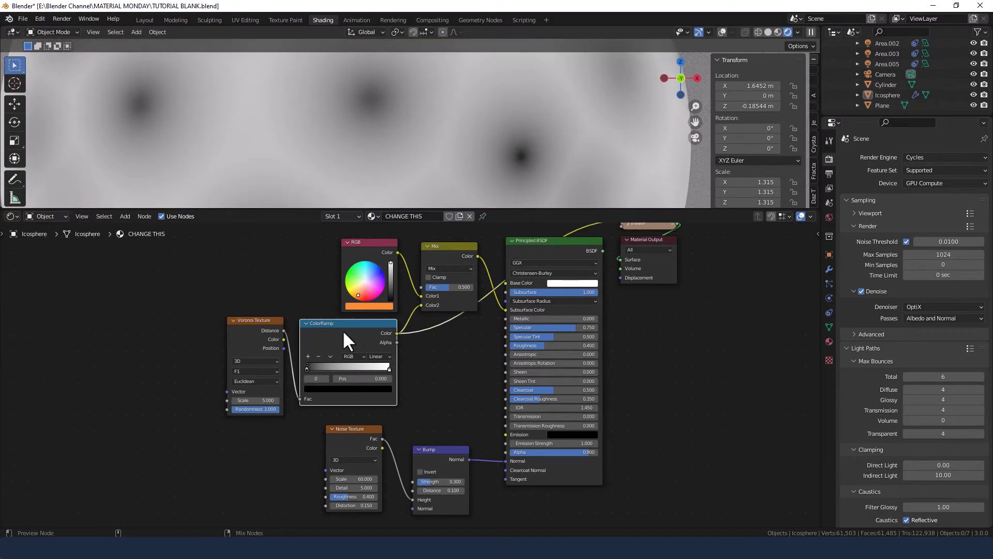
{"action": "scroll", "coordinate": [421, 156], "scroll_direction": "down", "scroll_amount": 4}
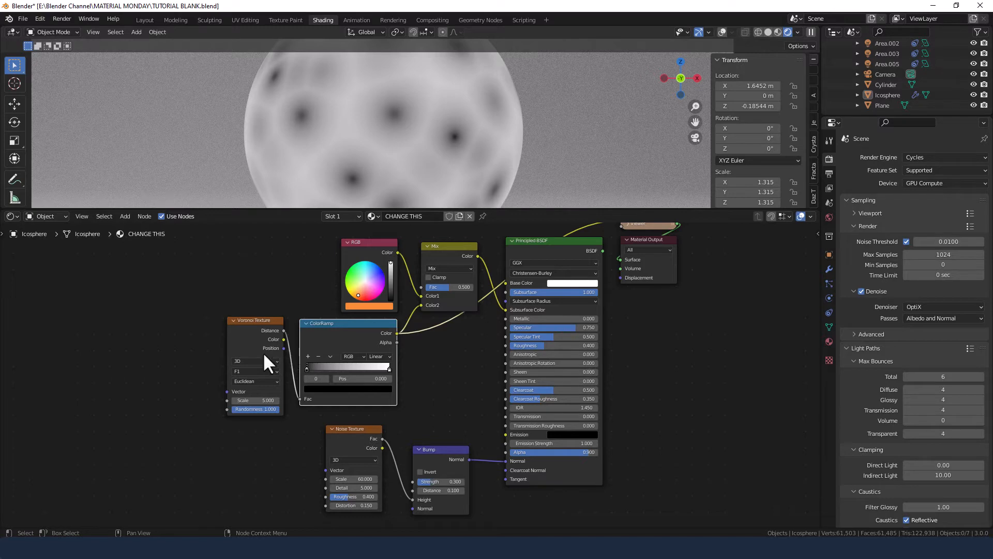
- Switch the Voronoi Texture's feature output to Smooth F1 and set its scale to 500
{"action": "scroll", "coordinate": [447, 347], "scroll_direction": "up", "scroll_amount": 2}
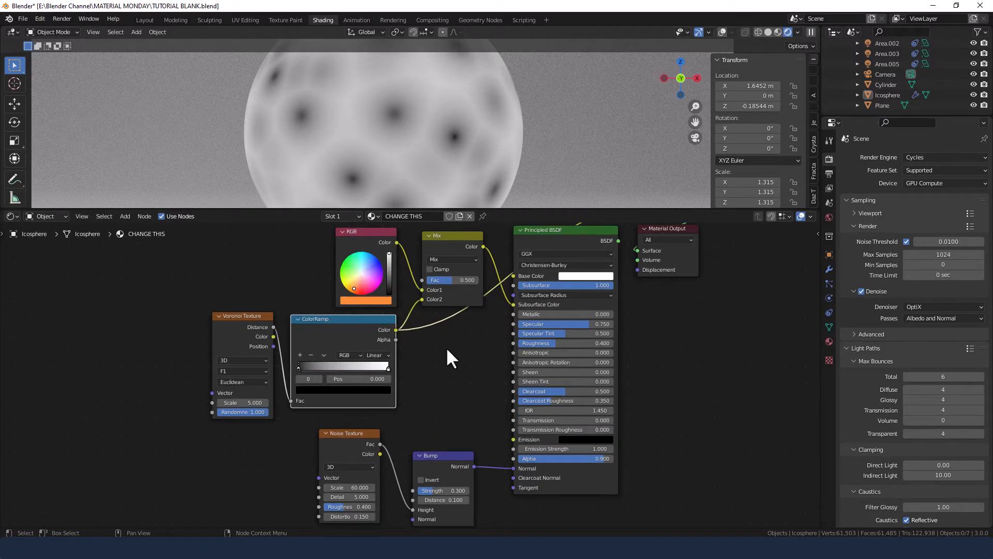
{"action": "middle_click_drag", "start_coordinate": [447, 347], "coordinate": [477, 346]}
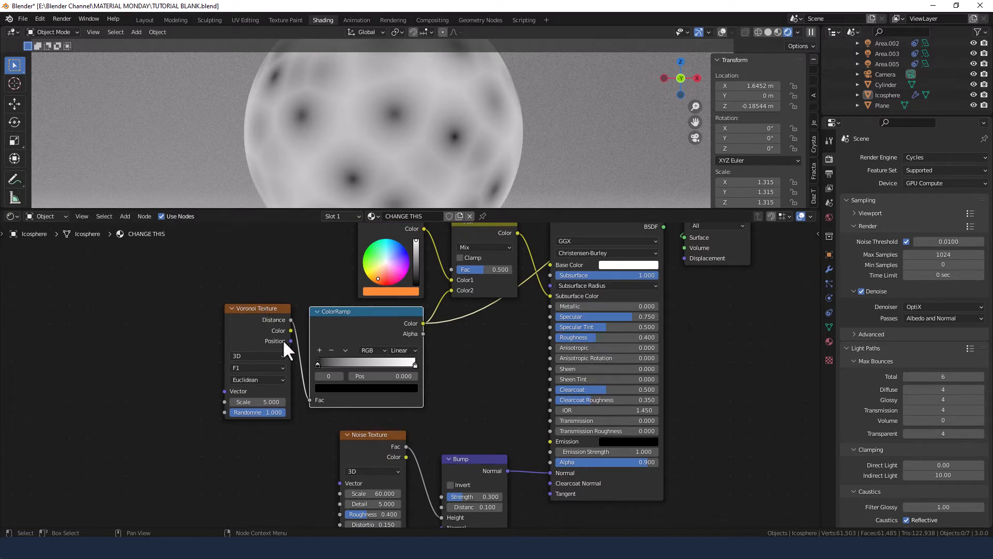
{"action": "left_click", "coordinate": [282, 368]}
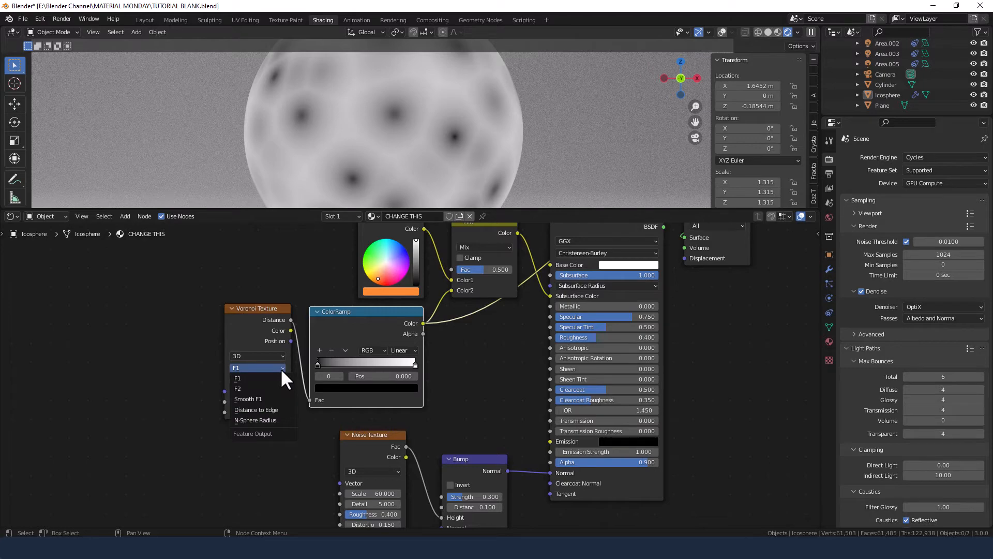
{"action": "left_click", "coordinate": [276, 397]}
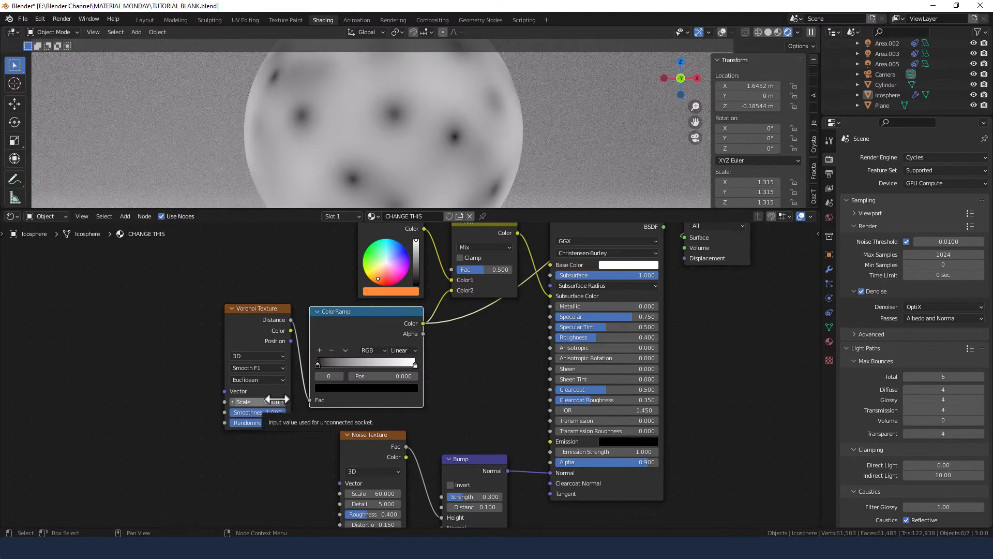
{"action": "left_click", "coordinate": [275, 401]}
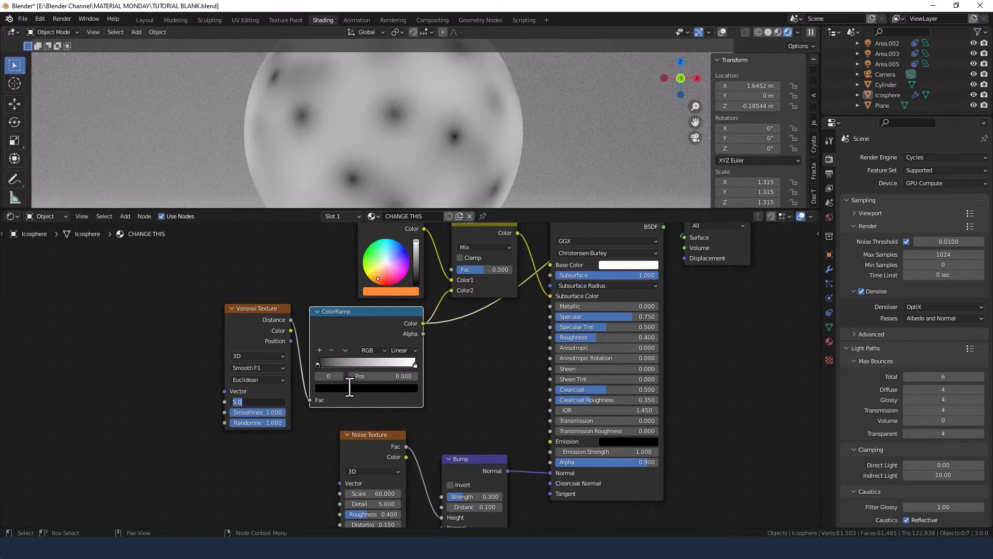
{"action": "type", "text": "500"}
{"action": "key", "text": "Return"}
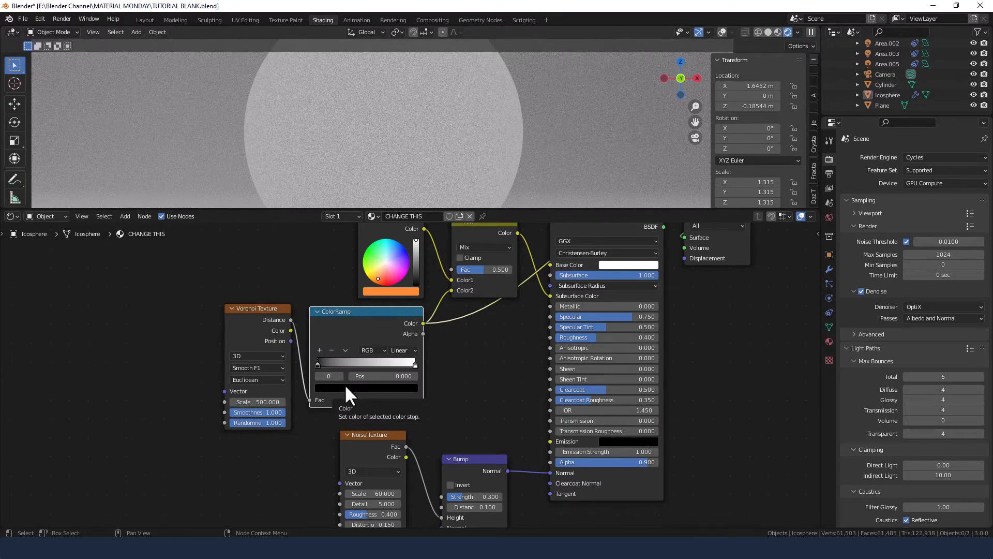
- Set the ColorRamp's interpolation to Constant and its white stop's position to 0.25
{"action": "left_click", "coordinate": [403, 351]}
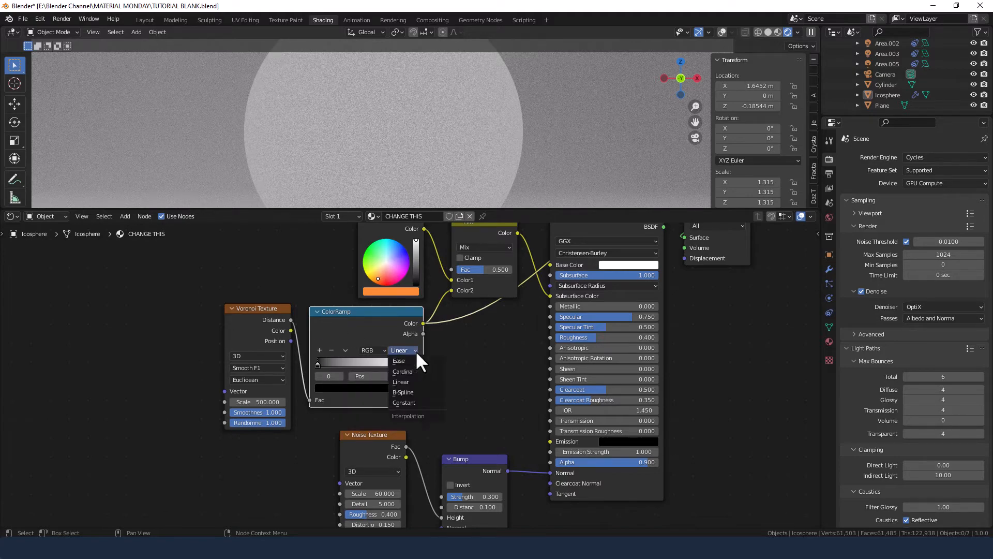
{"action": "left_click", "coordinate": [418, 401]}
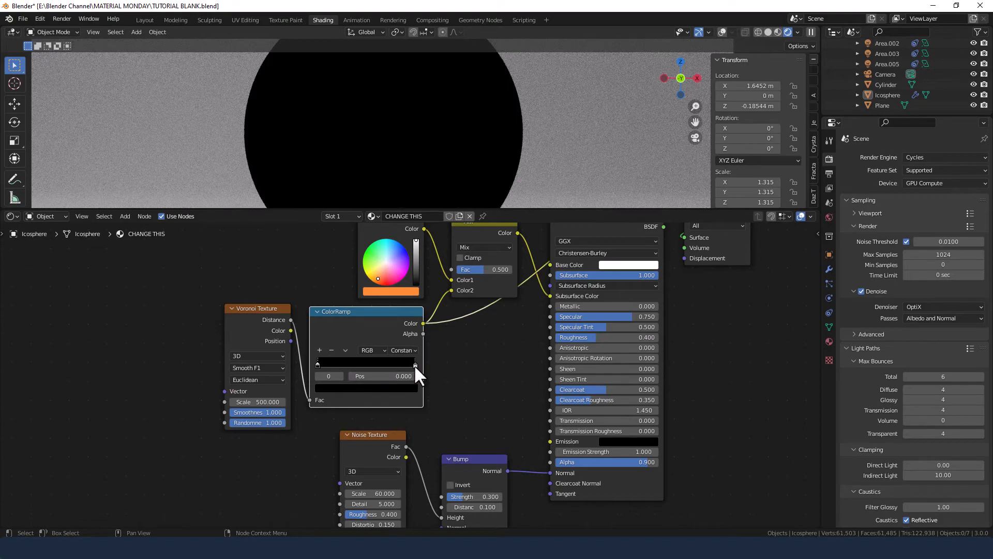
{"action": "left_click", "coordinate": [414, 364]}
{"action": "left_click_drag", "start_coordinate": [414, 364], "coordinate": [336, 364]}
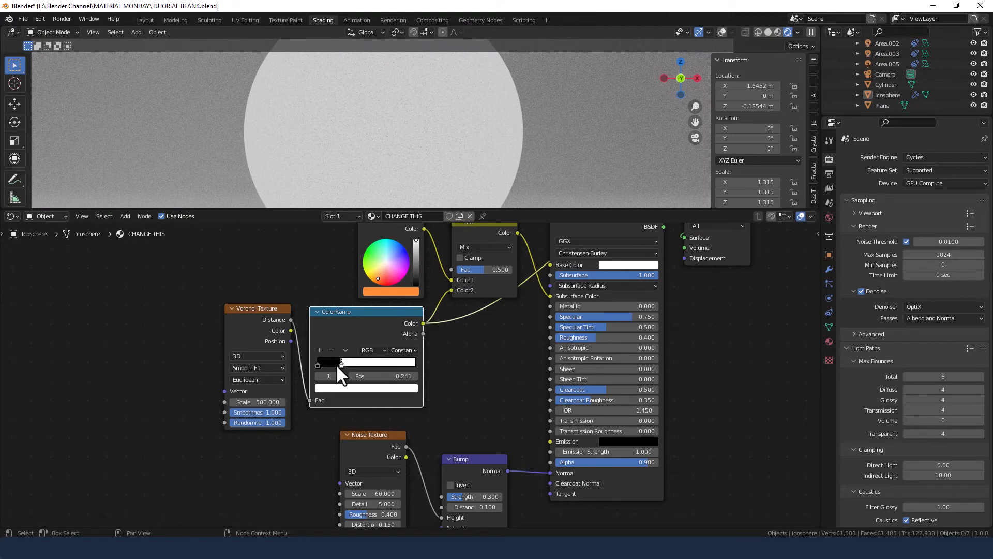
{"action": "left_click", "coordinate": [380, 376]}
{"action": "type", "text": ".25"}
{"action": "key", "text": "Return"}
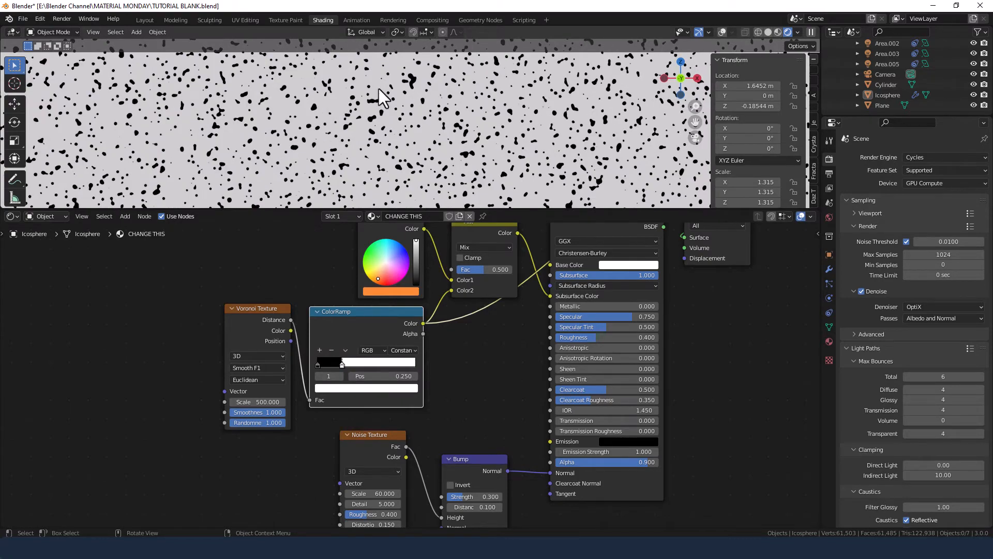
- Check the speckle pattern across the sphere, and return the material preview to the Principled BSDF's output
{"action": "scroll", "coordinate": [537, 111], "scroll_direction": "down", "scroll_amount": 5}
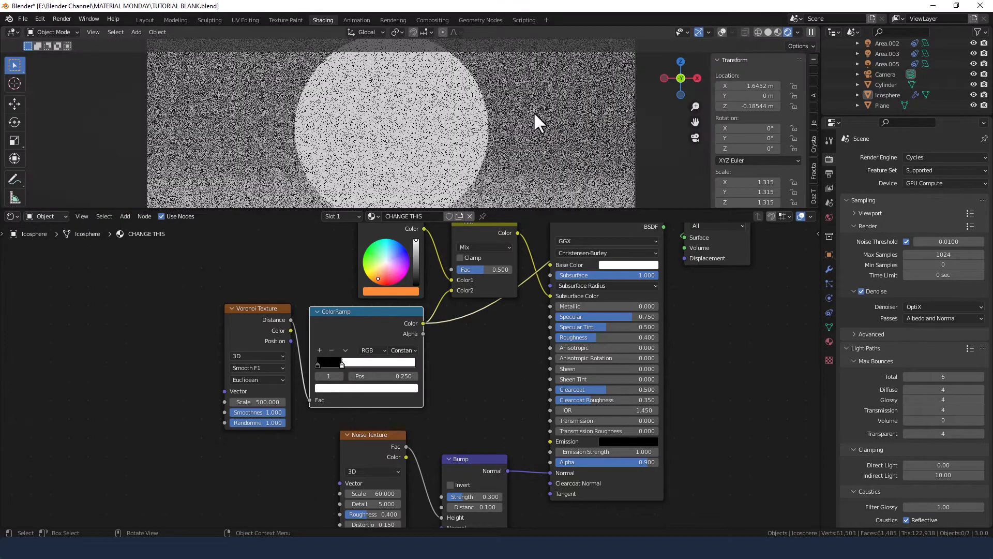
{"action": "scroll", "coordinate": [533, 110], "scroll_direction": "down", "scroll_amount": 3}
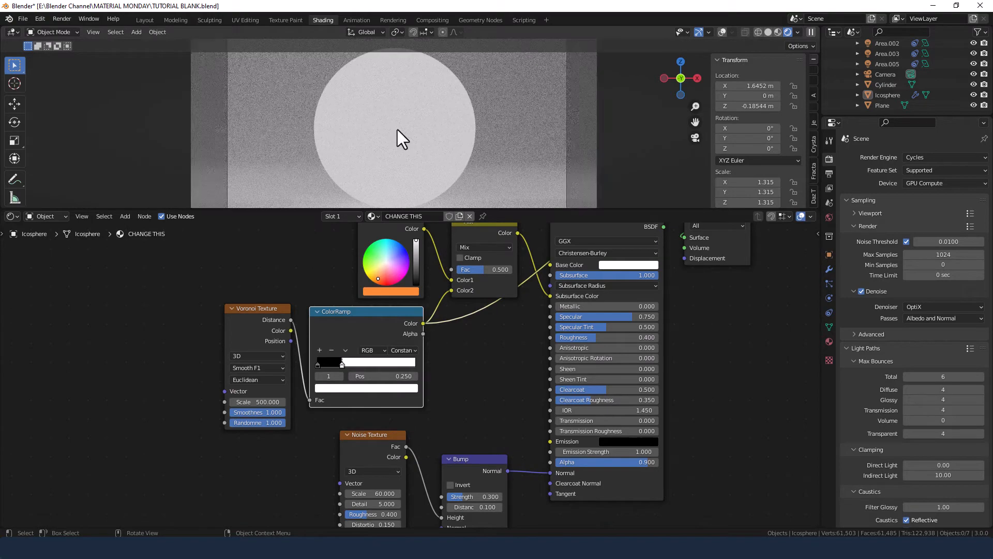
{"action": "scroll", "coordinate": [397, 129], "scroll_direction": "up", "scroll_amount": 2}
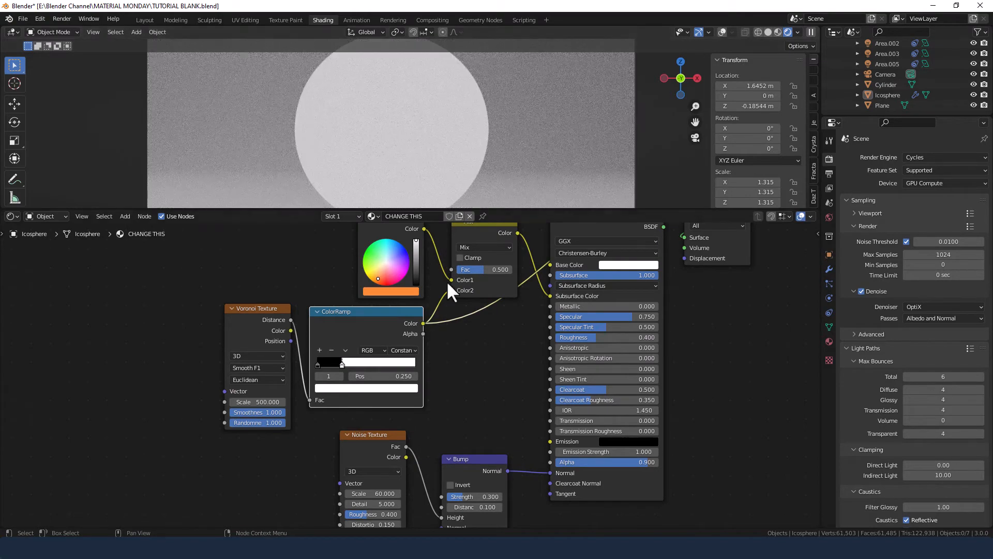
{"action": "scroll", "coordinate": [477, 337], "scroll_direction": "down", "scroll_amount": 4}
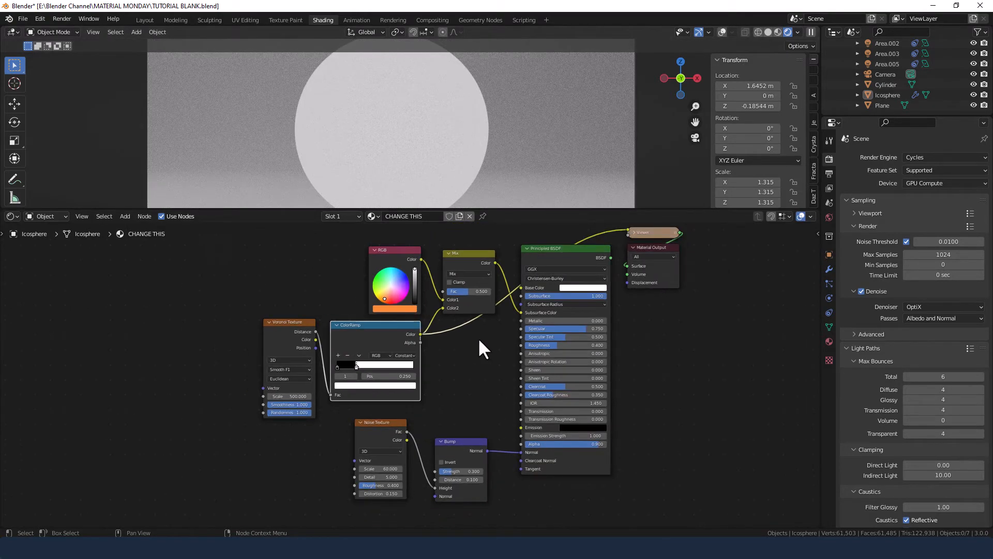
{"action": "left_click", "coordinate": [545, 257], "text": "ctrl+shift"}
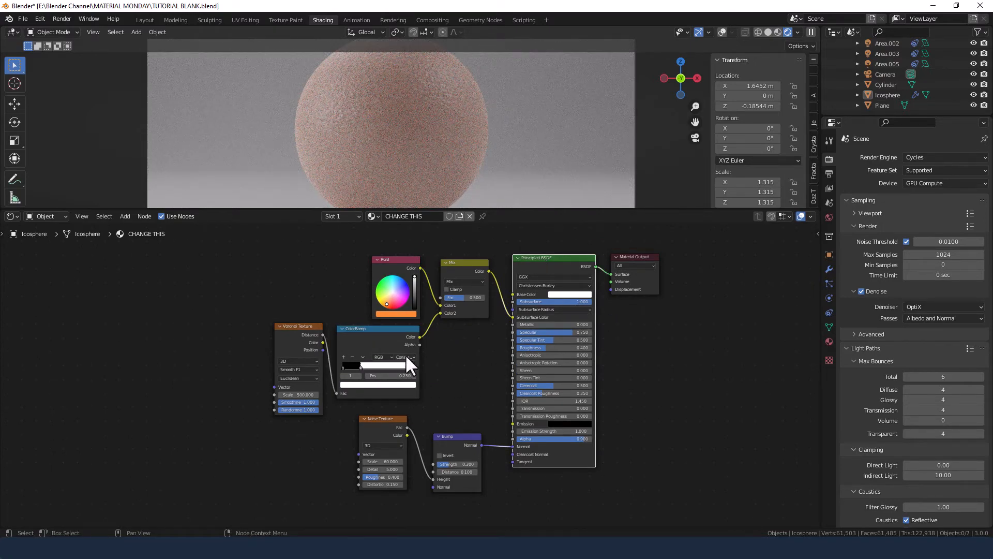
- Set the Mix node's blending mode to Value, inspect the sphere's surface up close and frame the whole camera view
{"action": "scroll", "coordinate": [466, 276], "scroll_direction": "up", "scroll_amount": 2}
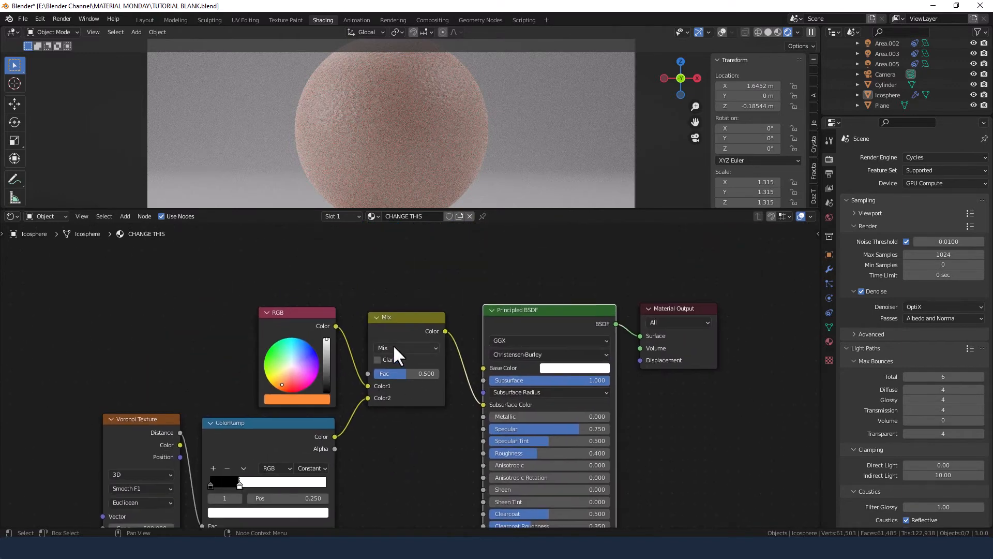
{"action": "left_click", "coordinate": [393, 346]}
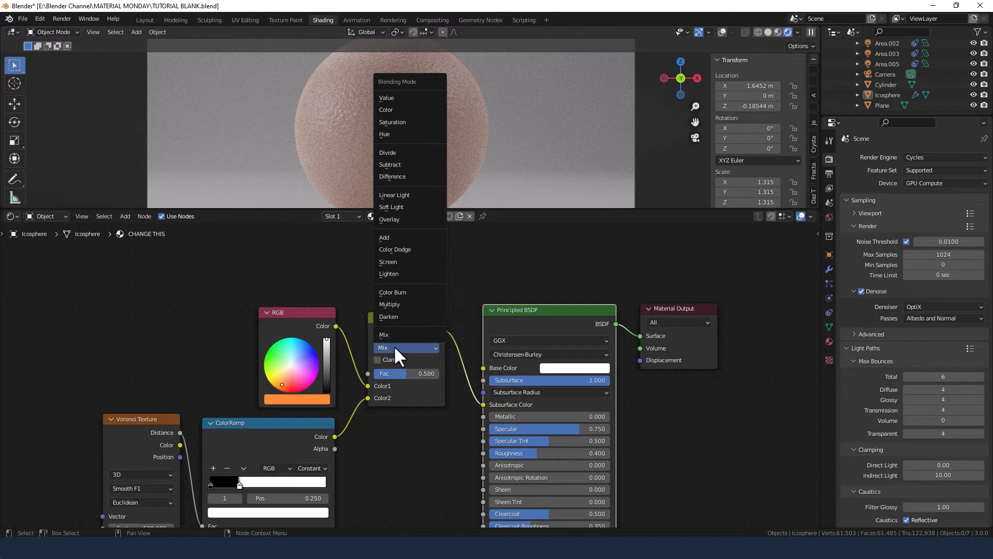
{"action": "left_click", "coordinate": [385, 97]}
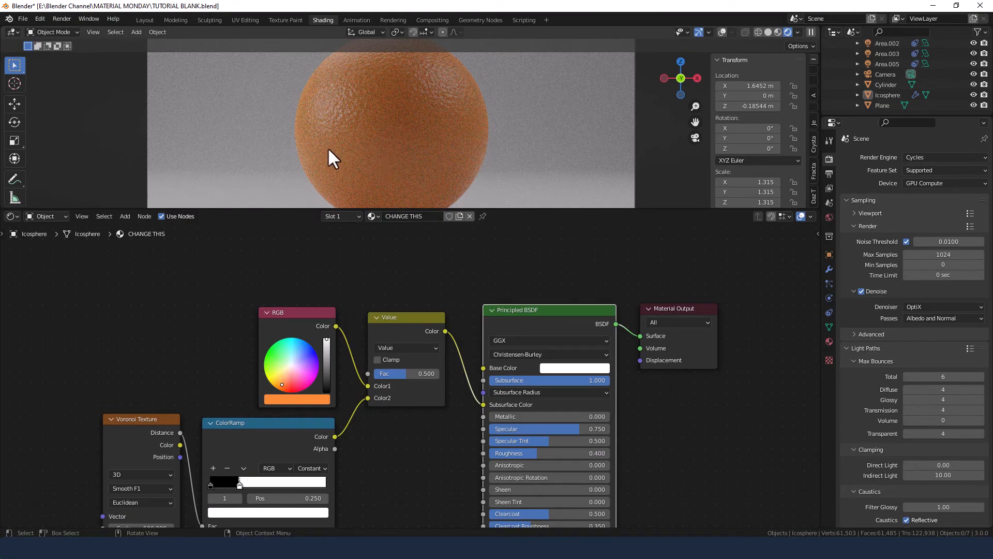
{"action": "scroll", "coordinate": [345, 127], "scroll_direction": "up", "scroll_amount": 6}
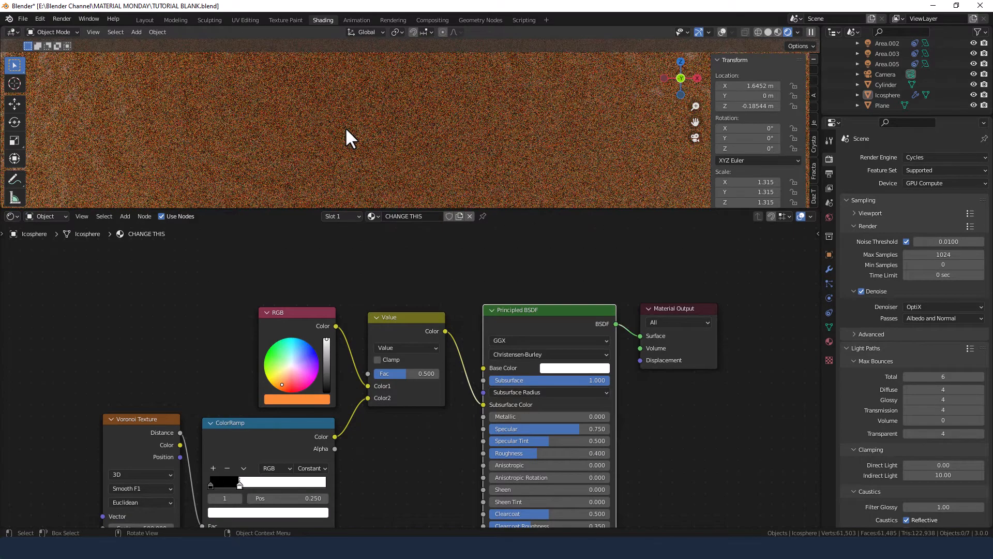
{"action": "left_click", "coordinate": [390, 86]}
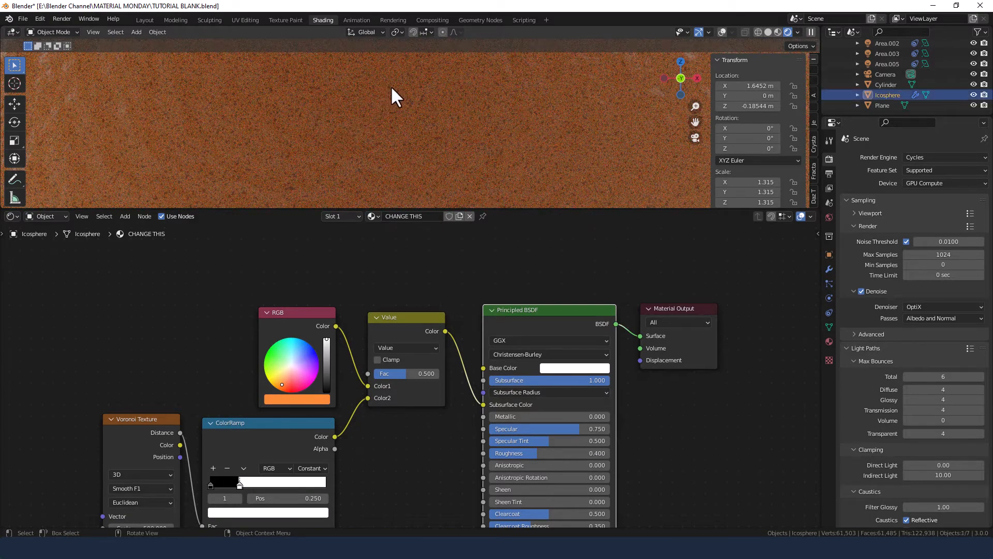
{"action": "key", "text": "Home"}
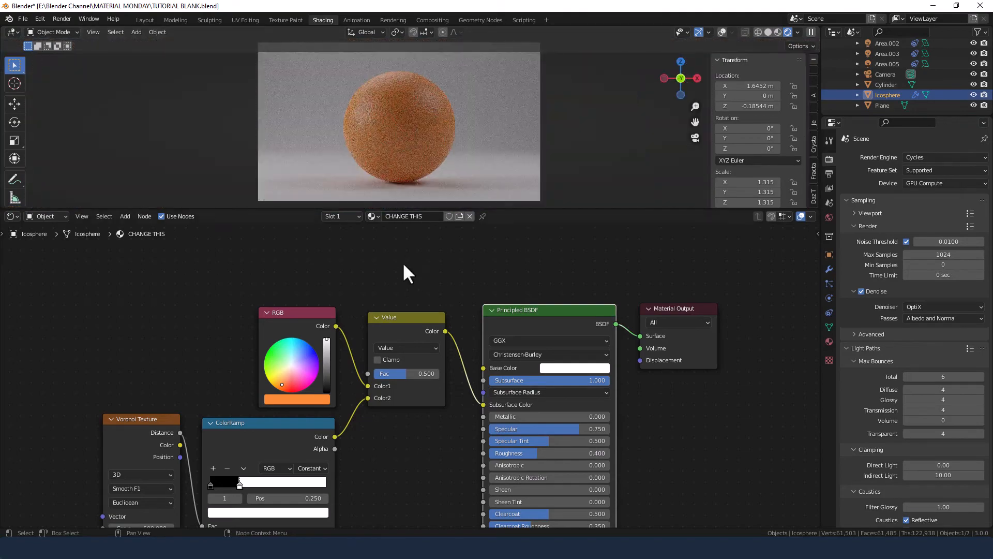
- Select the Noise Texture and Bump nodes and align them directly beneath the ColorRamp node
{"action": "scroll", "coordinate": [401, 270], "scroll_direction": "down", "scroll_amount": 2}
{"action": "middle_click_drag", "start_coordinate": [401, 271], "coordinate": [403, 212]}
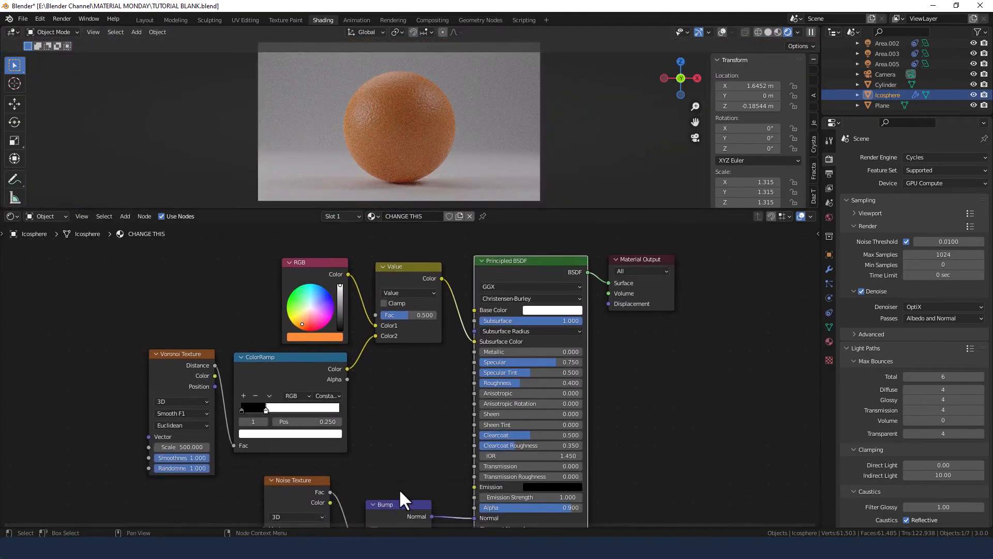
{"action": "middle_click_drag", "start_coordinate": [394, 433], "coordinate": [388, 404]}
{"action": "scroll", "coordinate": [392, 406], "scroll_direction": "down", "scroll_amount": 3}
{"action": "scroll", "coordinate": [392, 406], "scroll_direction": "up", "scroll_amount": 2}
{"action": "left_click_drag", "start_coordinate": [302, 433], "coordinate": [360, 460]}
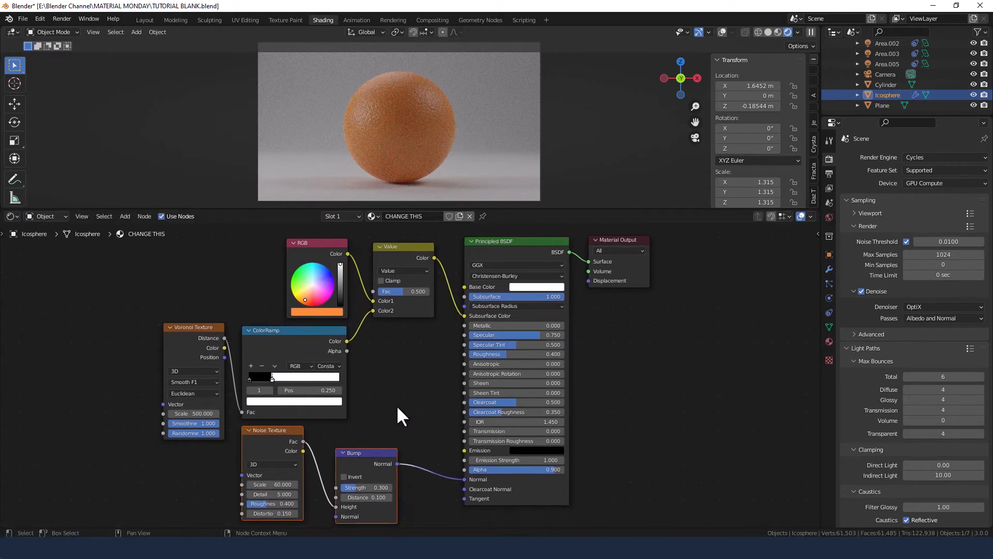
{"action": "middle_click_drag", "start_coordinate": [396, 405], "coordinate": [396, 403]}
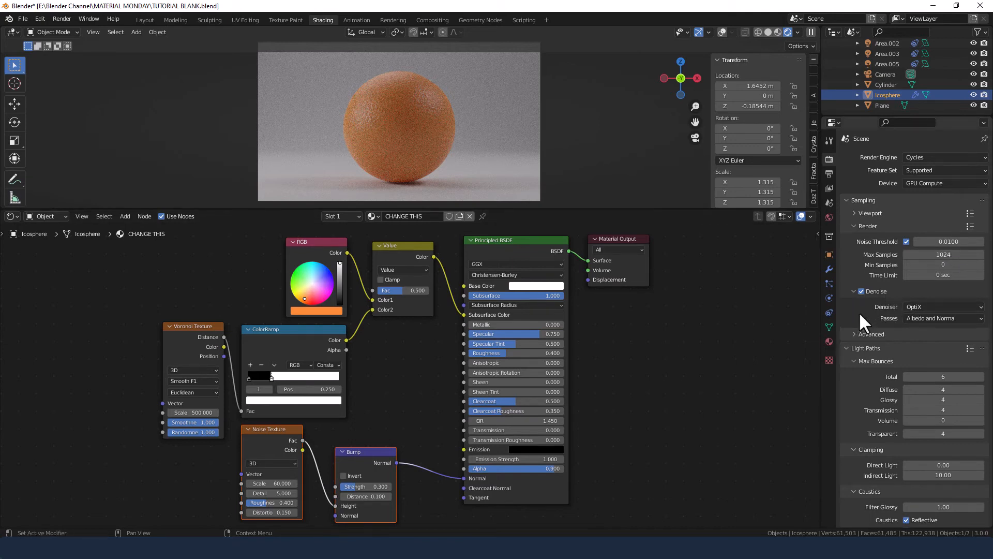
- Render the scene as a still image
{"action": "left_click", "coordinate": [64, 21]}
{"action": "left_click", "coordinate": [64, 24]}
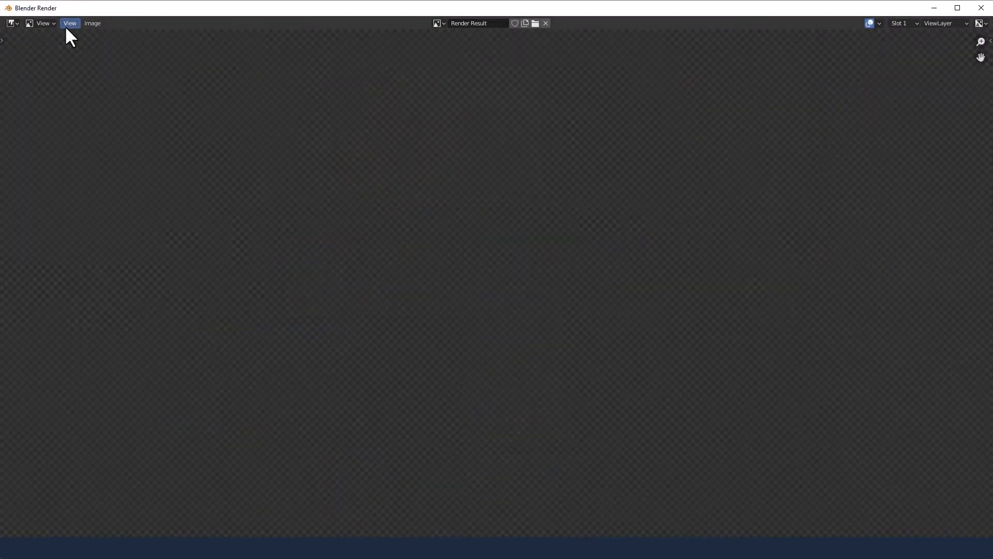